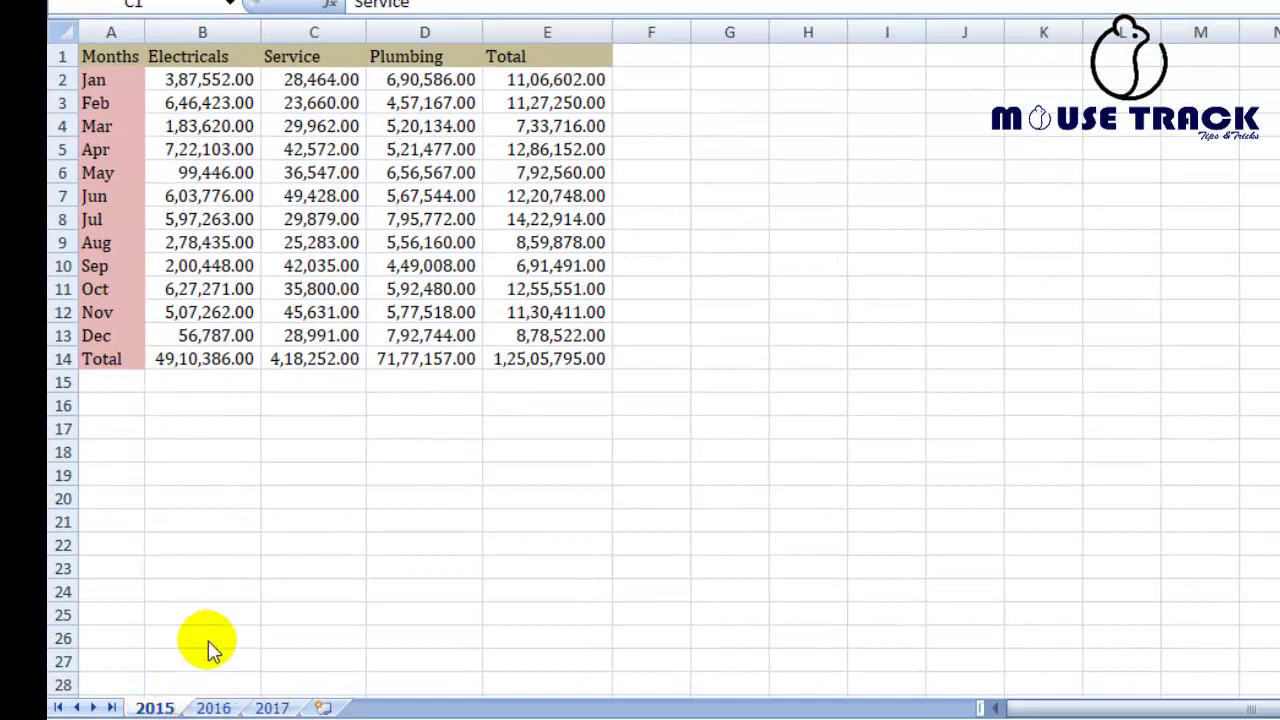
Flip between the 2015, 2016 and 2017 sheets to compare their tables.
{"action": "left_click", "coordinate": [213, 705], "text": "ctrl"}
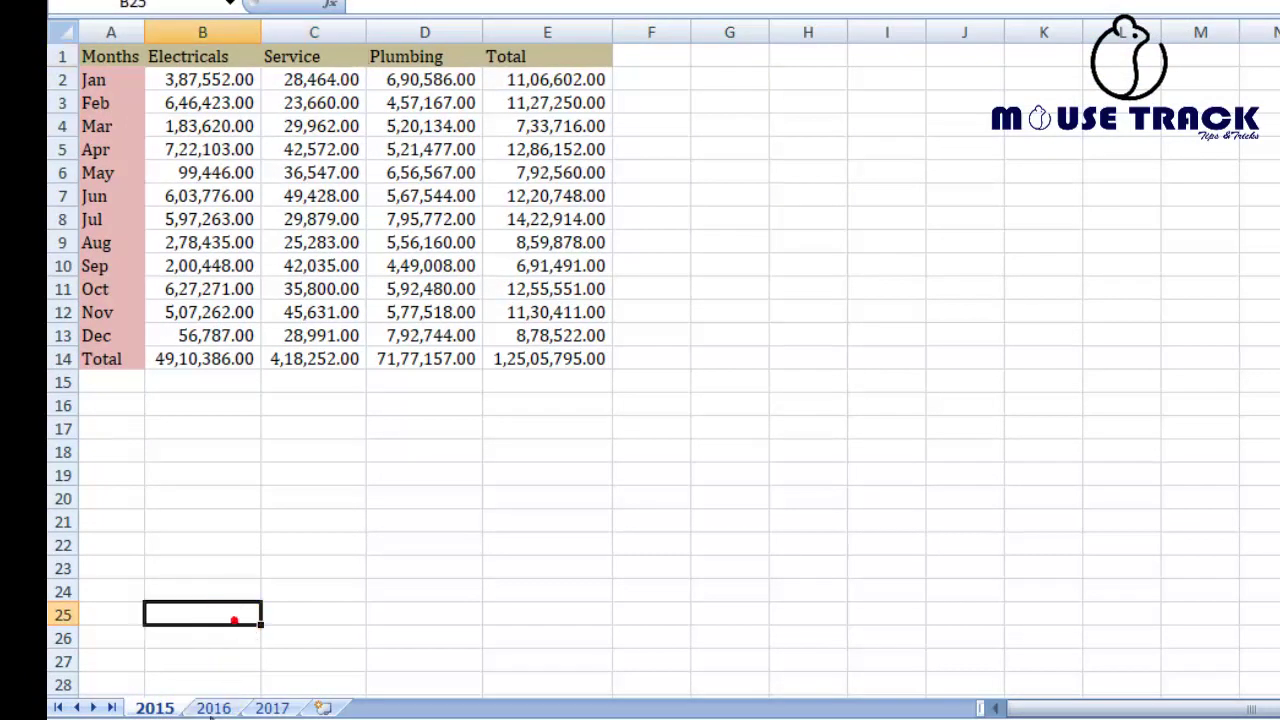
{"action": "left_click", "coordinate": [272, 708]}
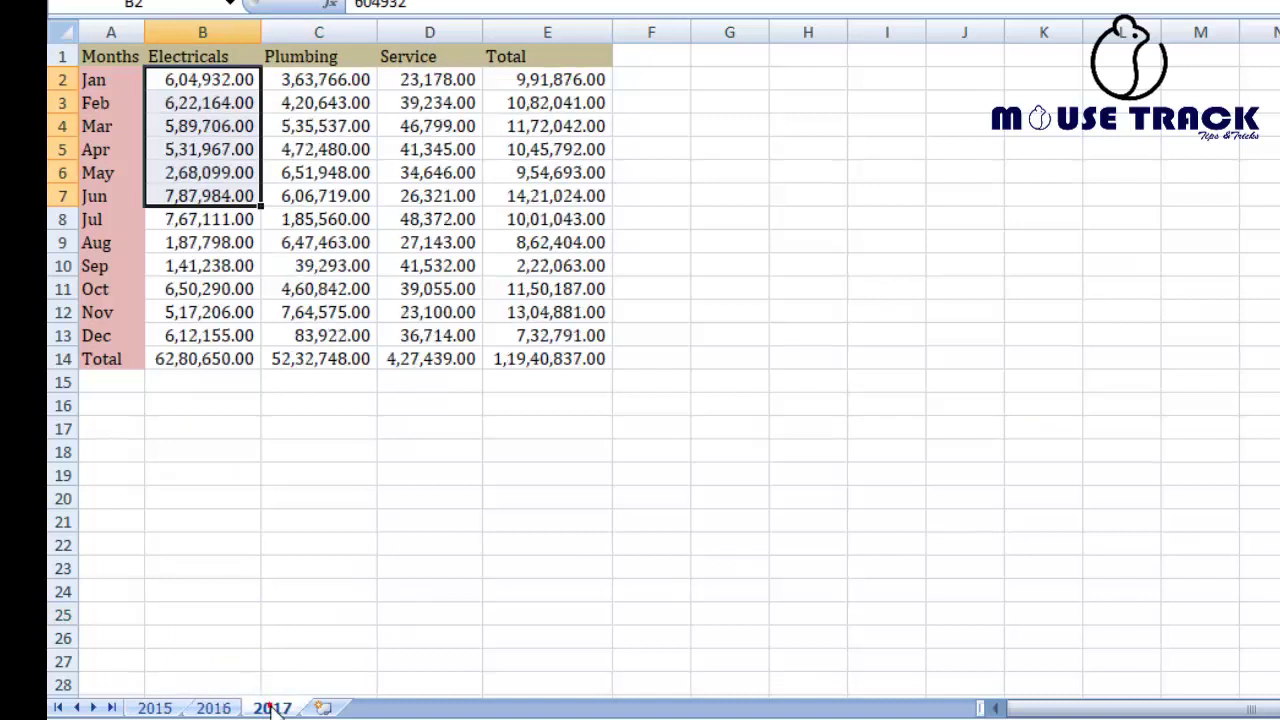
{"action": "left_click", "coordinate": [158, 707]}
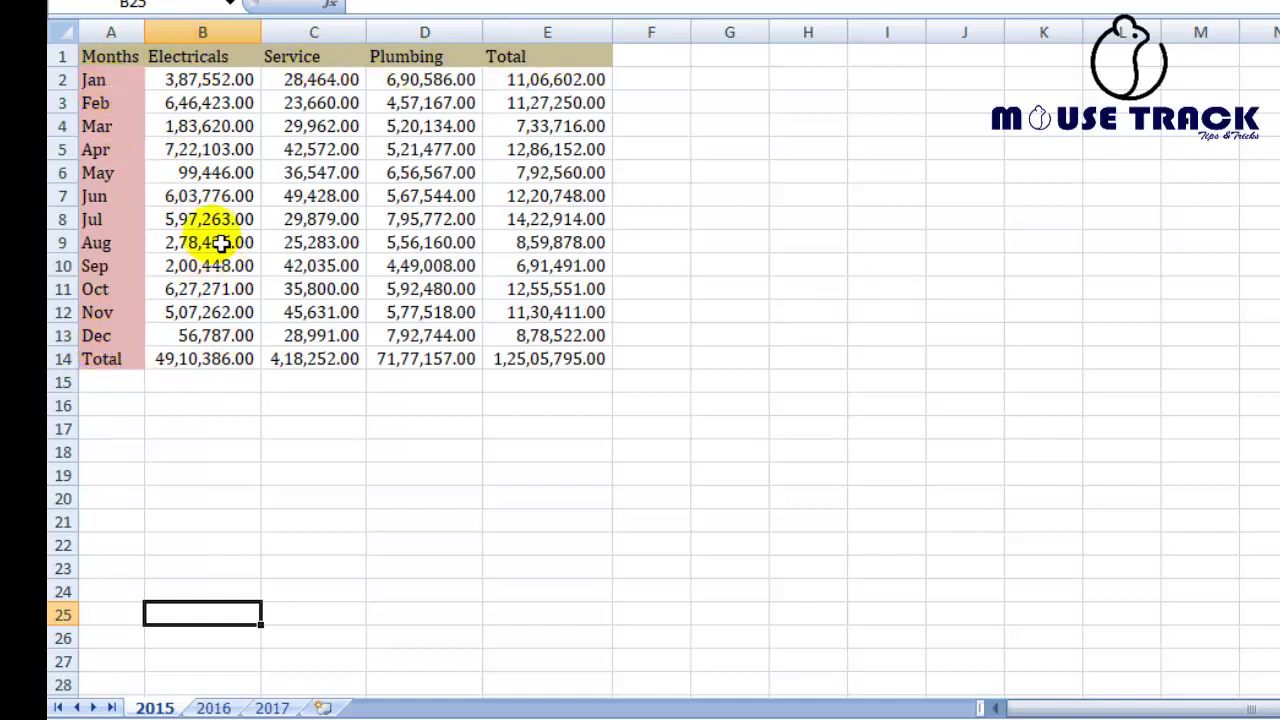
{"action": "left_click", "coordinate": [206, 708]}
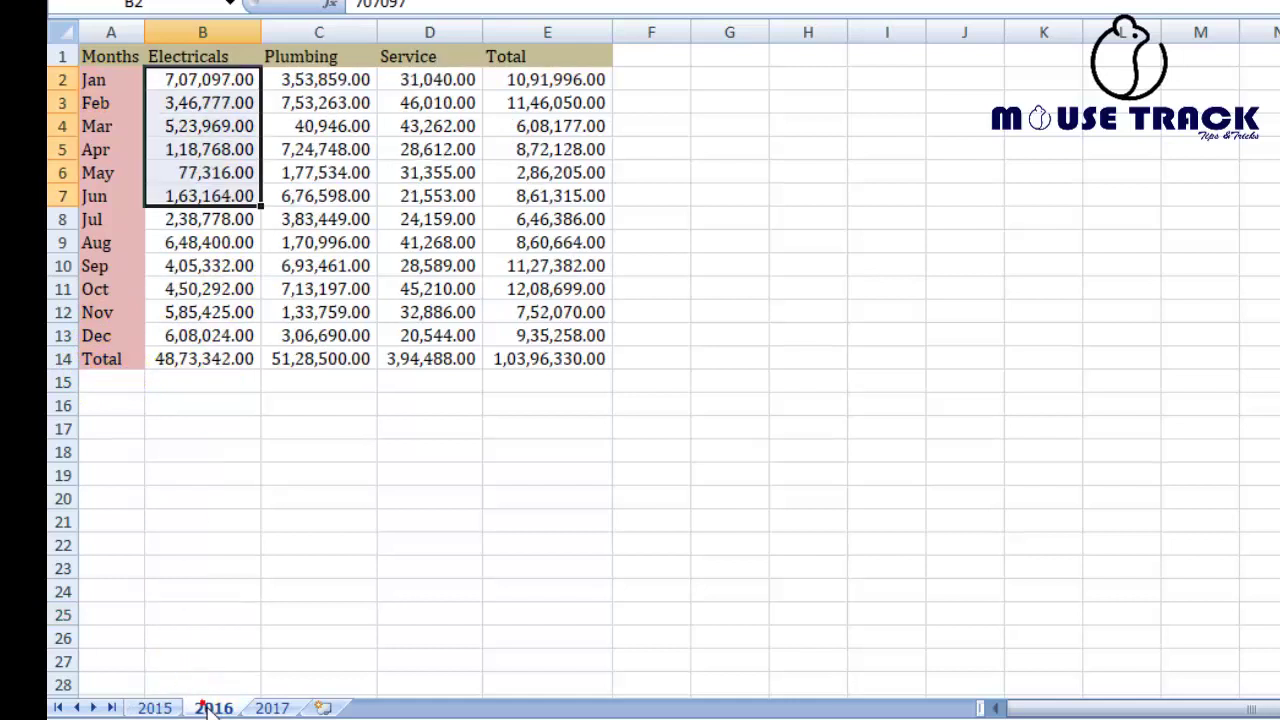
{"action": "left_click", "coordinate": [272, 708]}
{"action": "left_click", "coordinate": [160, 708]}
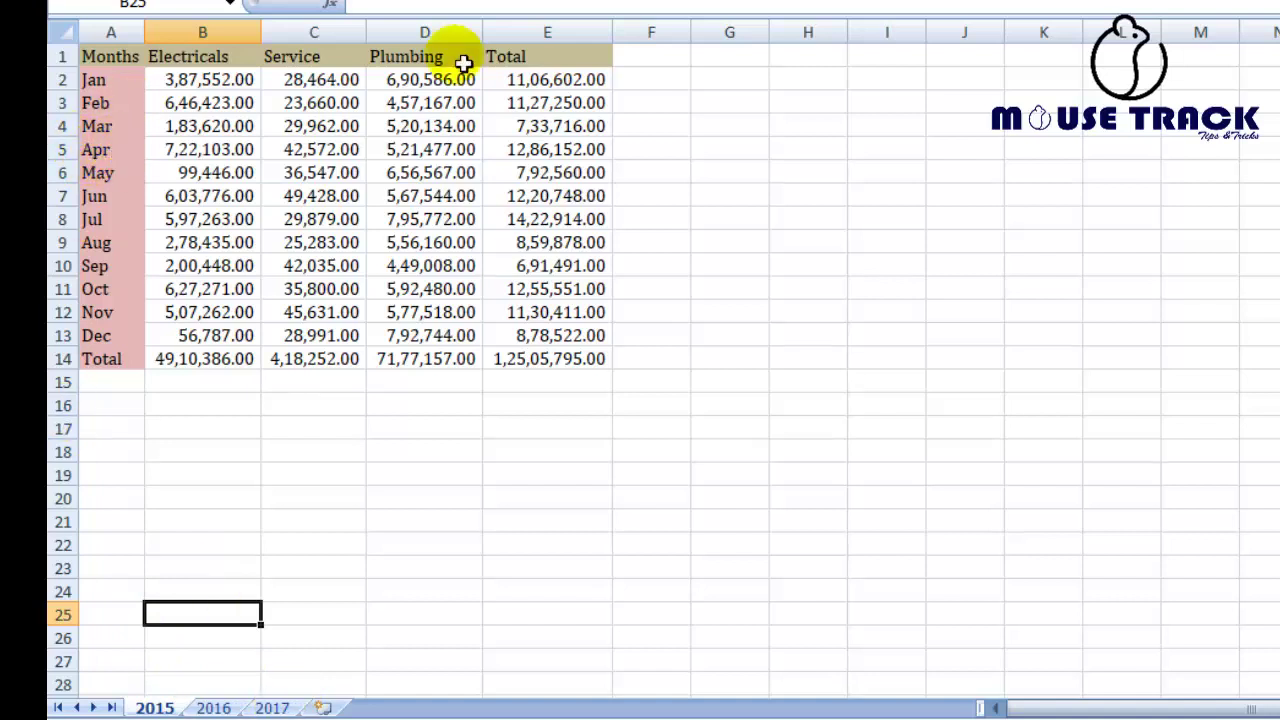
Compare the Electricals, Plumbing and Service header order on the 2015 and 2016 sheets.
{"action": "left_click_drag", "start_coordinate": [215, 52], "coordinate": [537, 56]}
{"action": "left_click", "coordinate": [215, 708]}
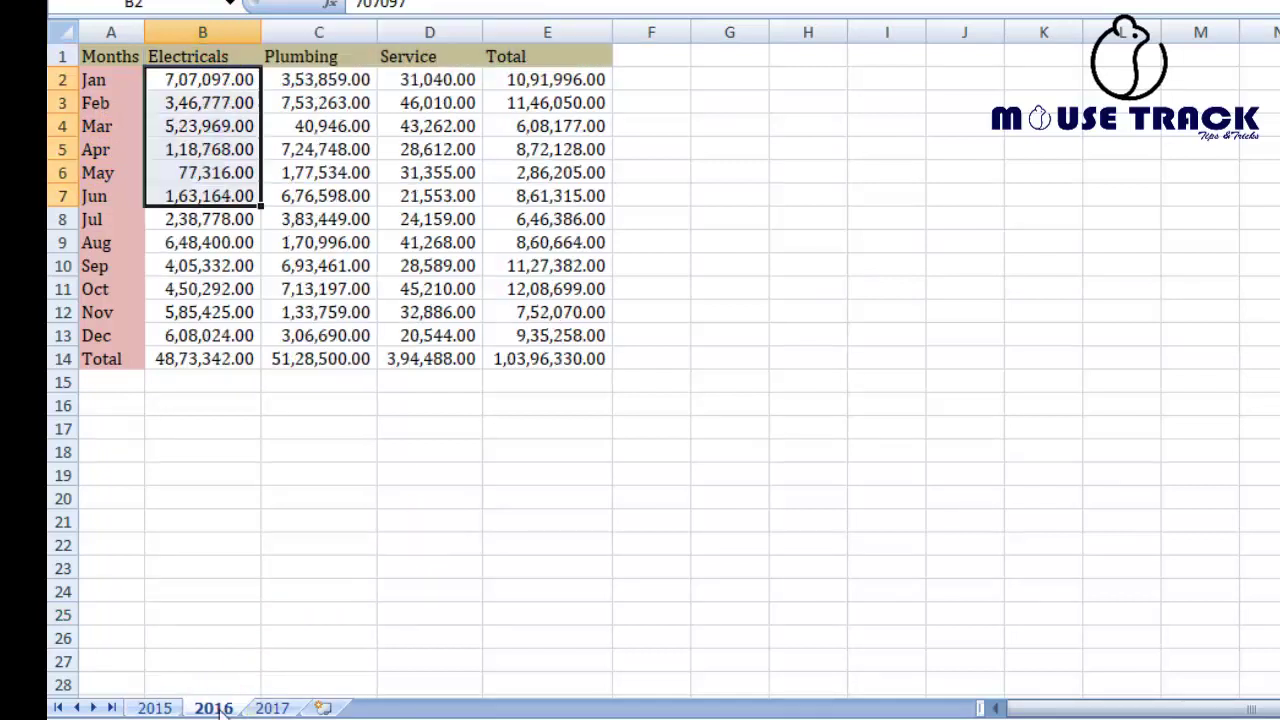
{"action": "left_click_drag", "start_coordinate": [196, 58], "coordinate": [500, 52]}
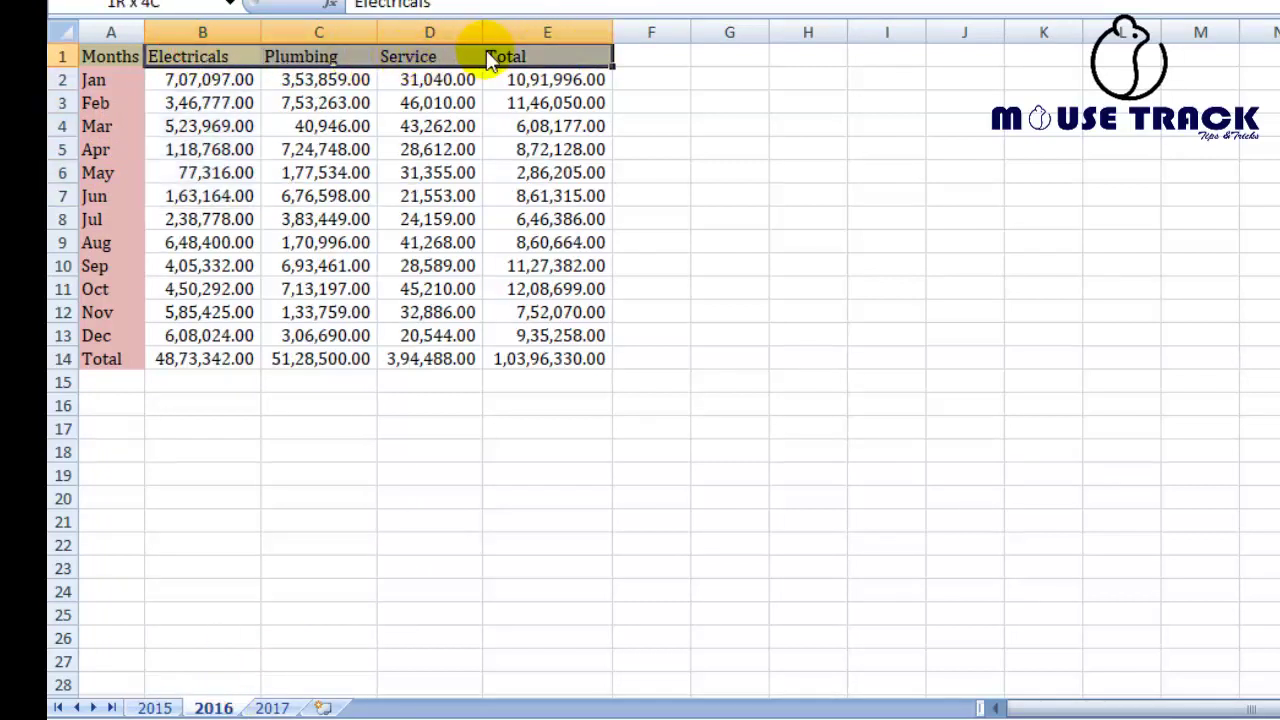
{"action": "left_click", "coordinate": [232, 66]}
{"action": "left_click", "coordinate": [326, 57]}
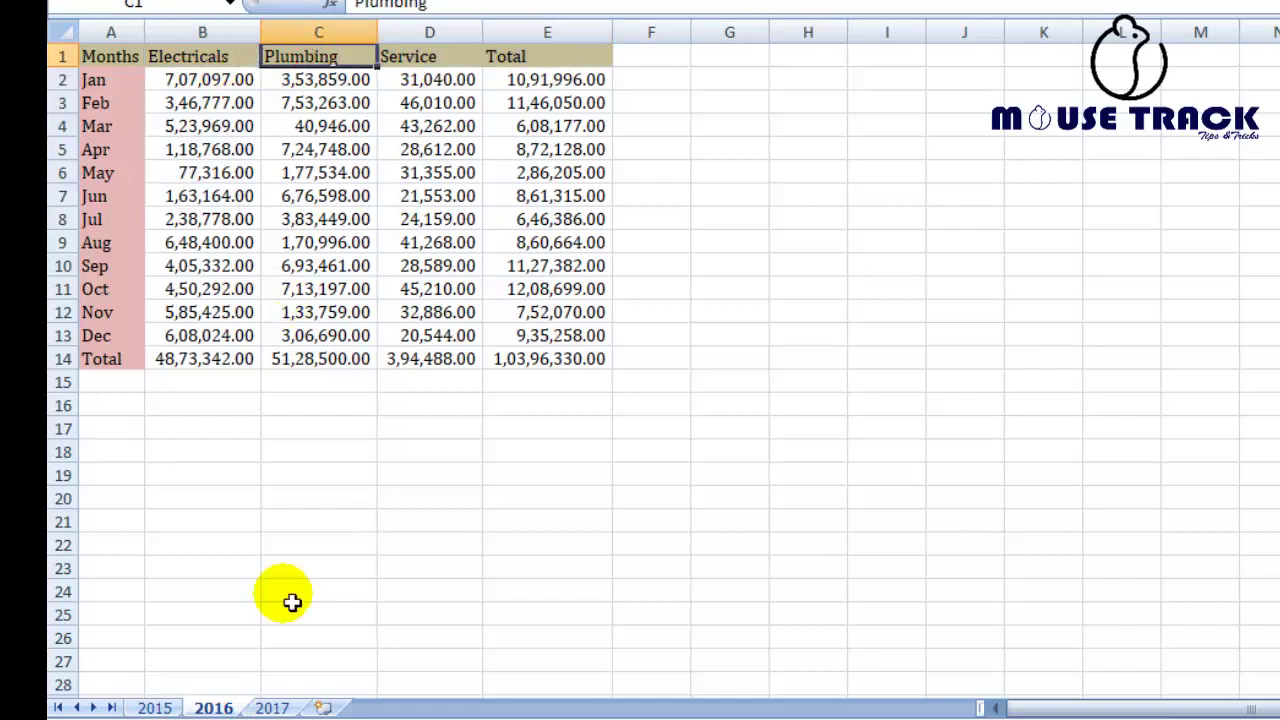
Locate the Service column on each of the 2015, 2016 and 2017 sheets.
{"action": "left_click", "coordinate": [168, 707]}
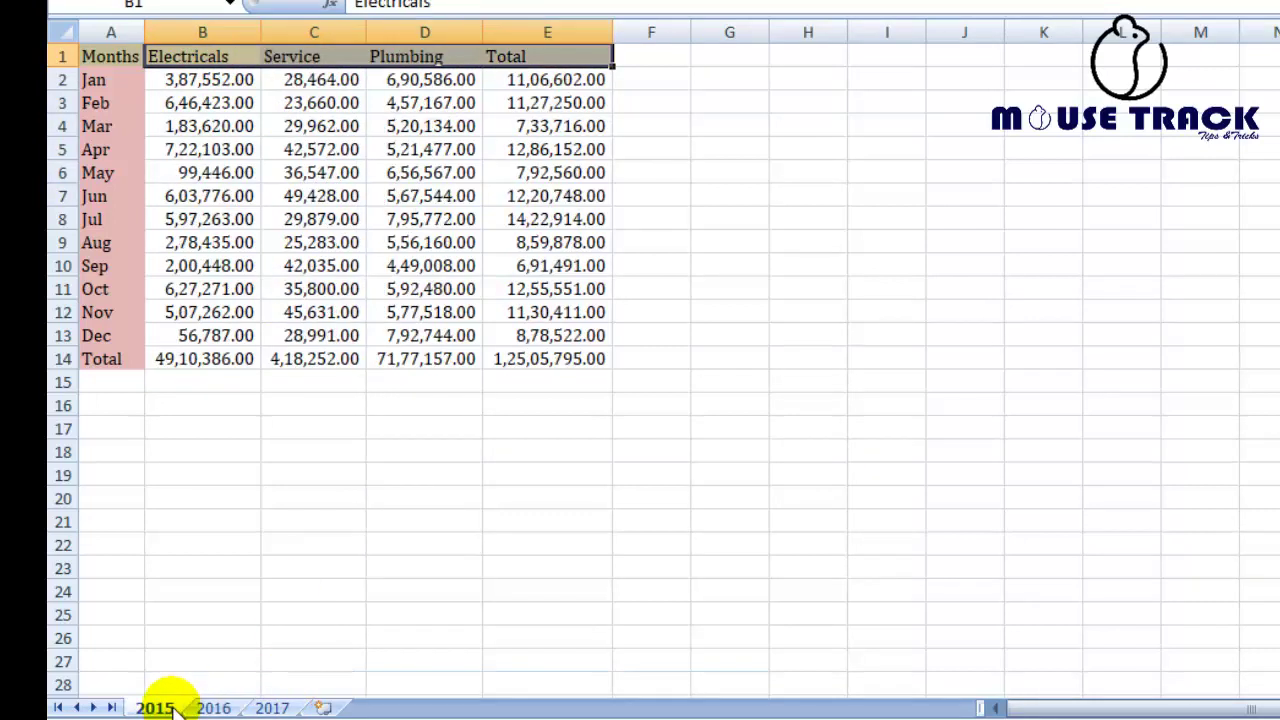
{"action": "left_click", "coordinate": [240, 57]}
{"action": "left_click", "coordinate": [314, 33]}
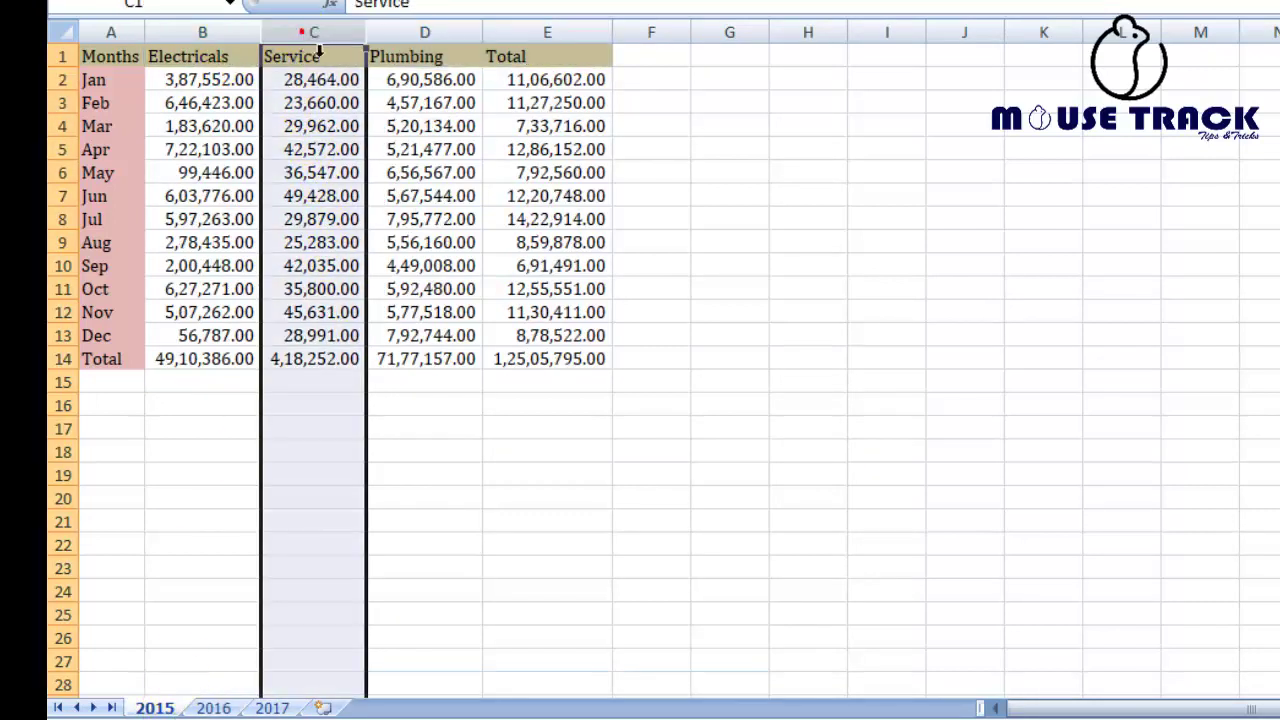
{"action": "left_click", "coordinate": [213, 707]}
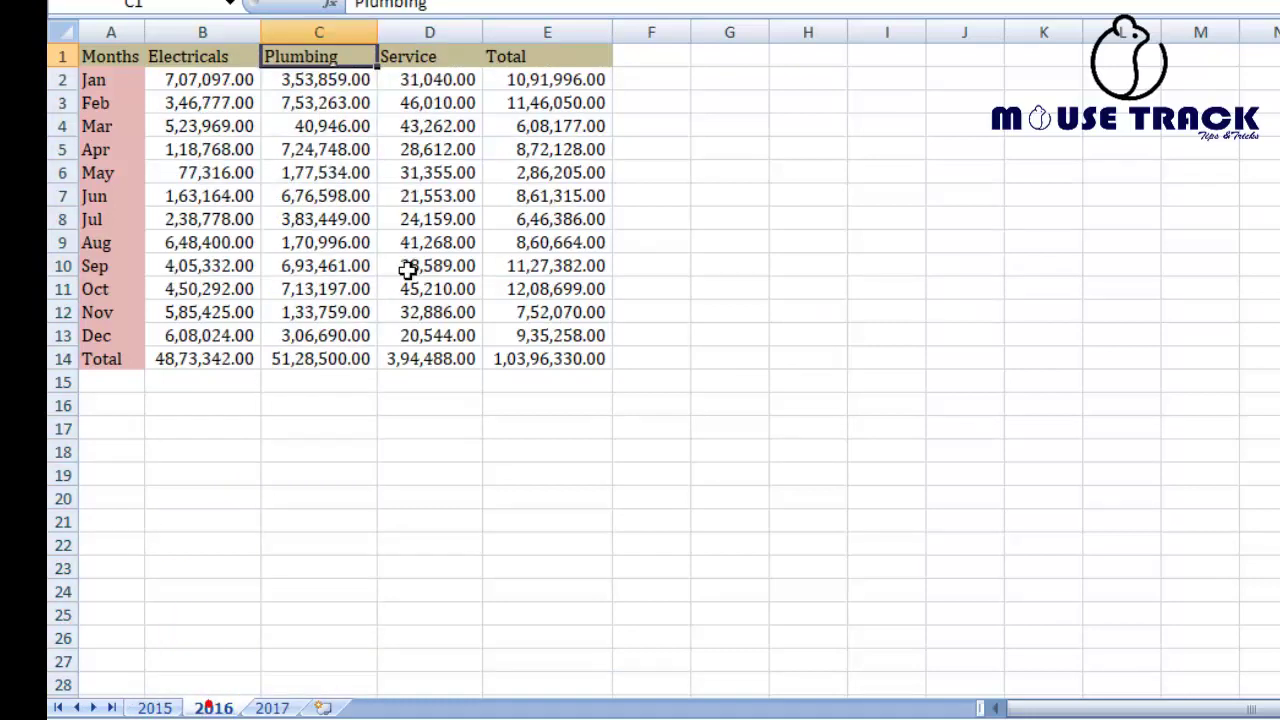
{"action": "left_click", "coordinate": [450, 36]}
{"action": "left_click", "coordinate": [272, 707]}
{"action": "left_click", "coordinate": [425, 33]}
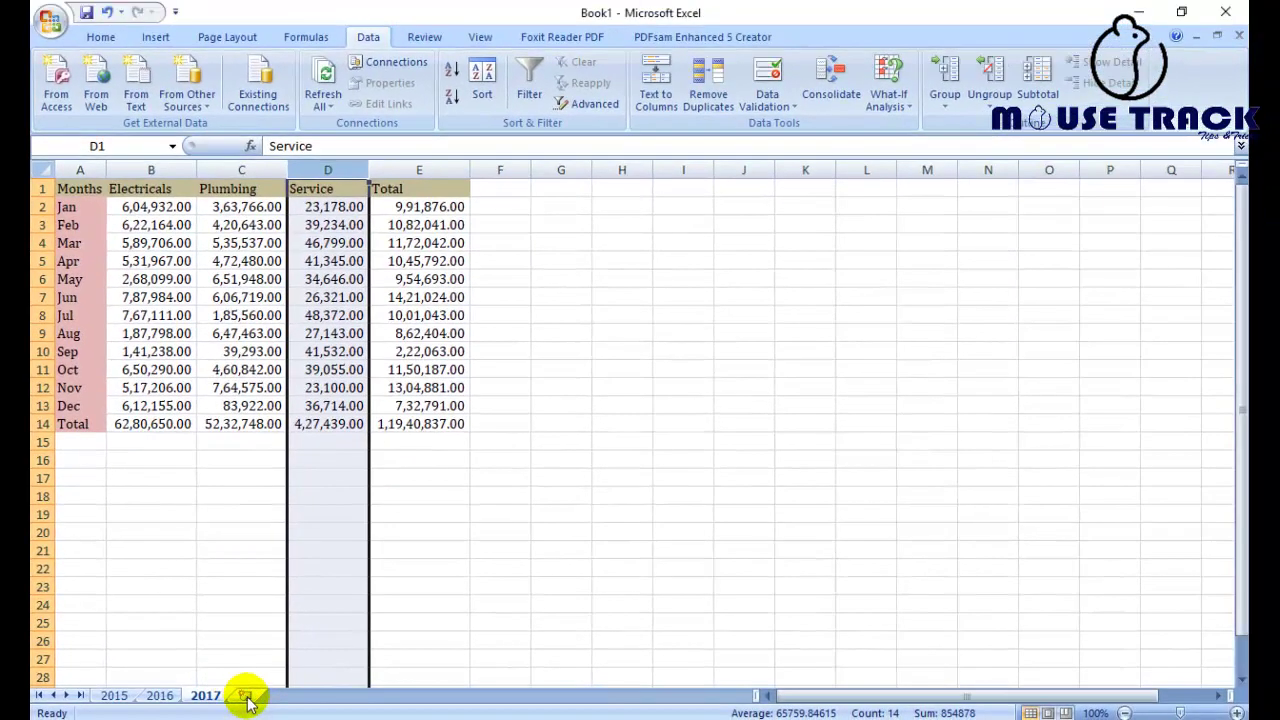
Insert a new sheet and add '2015'!A1:E14 as the first Data > Consolidate reference.
{"action": "left_click", "coordinate": [248, 700]}
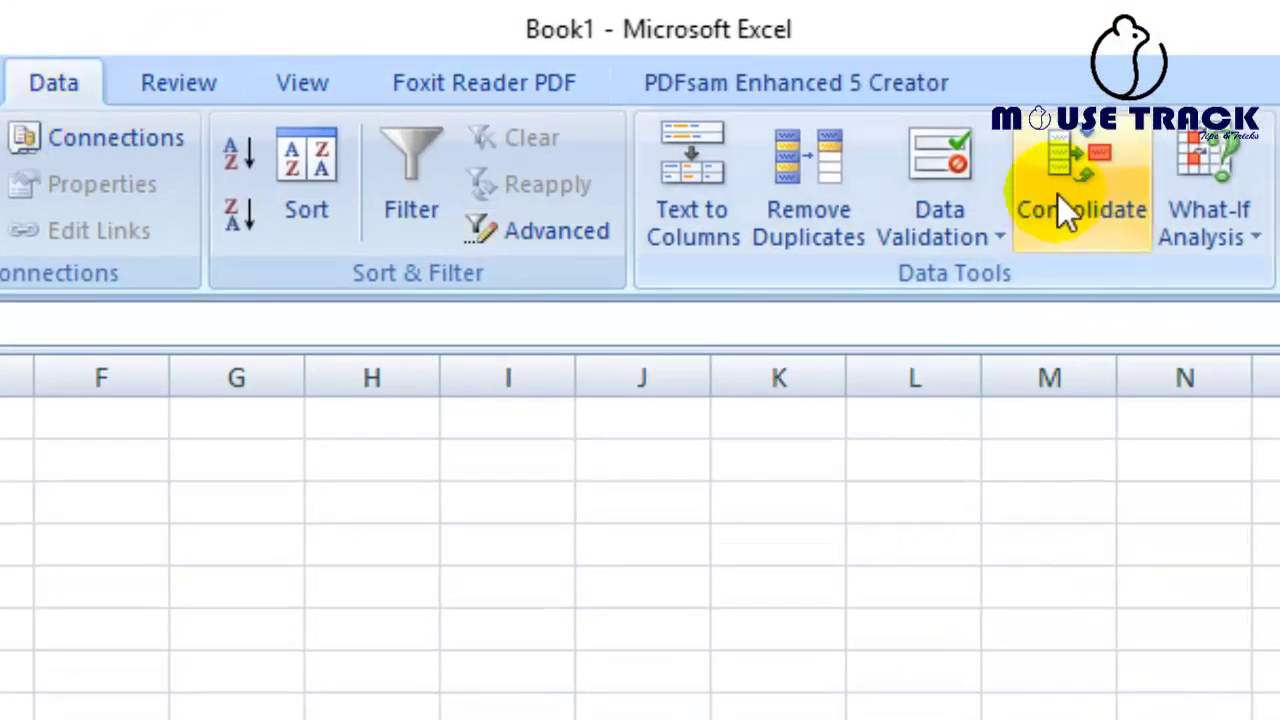
{"action": "left_click", "coordinate": [1100, 215]}
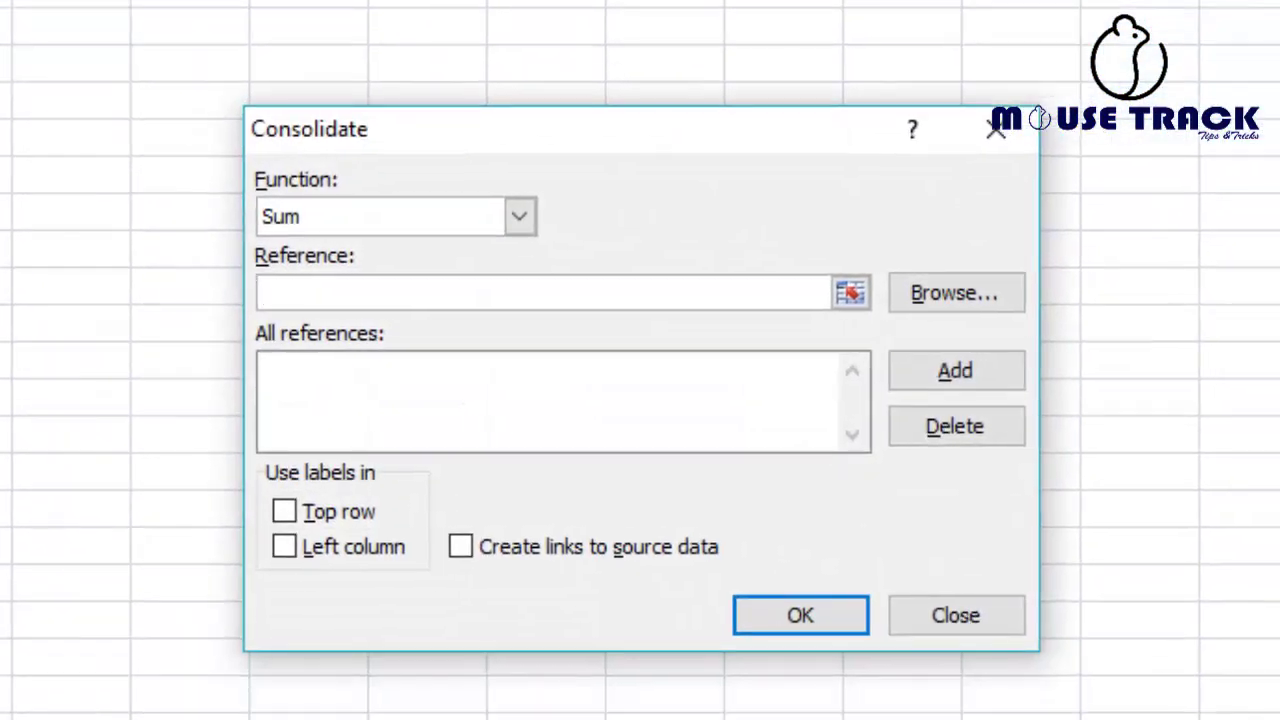
{"action": "left_click", "coordinate": [850, 293]}
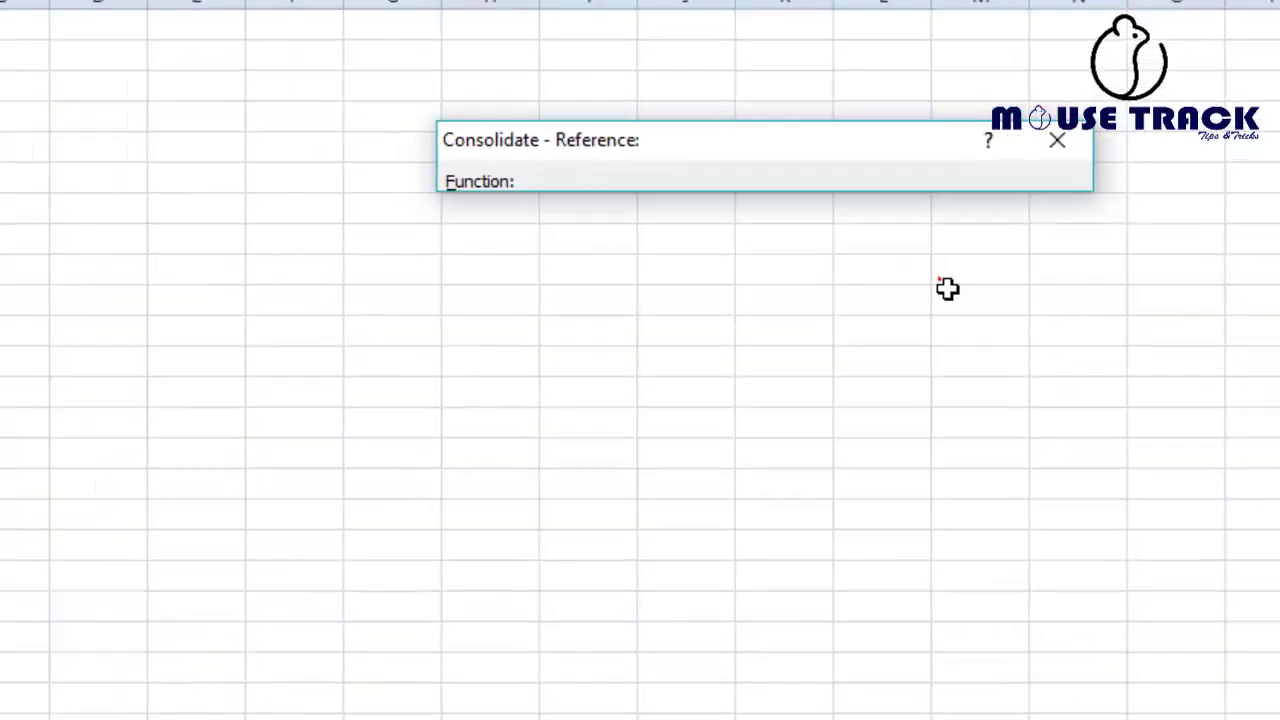
{"action": "left_click", "coordinate": [168, 700]}
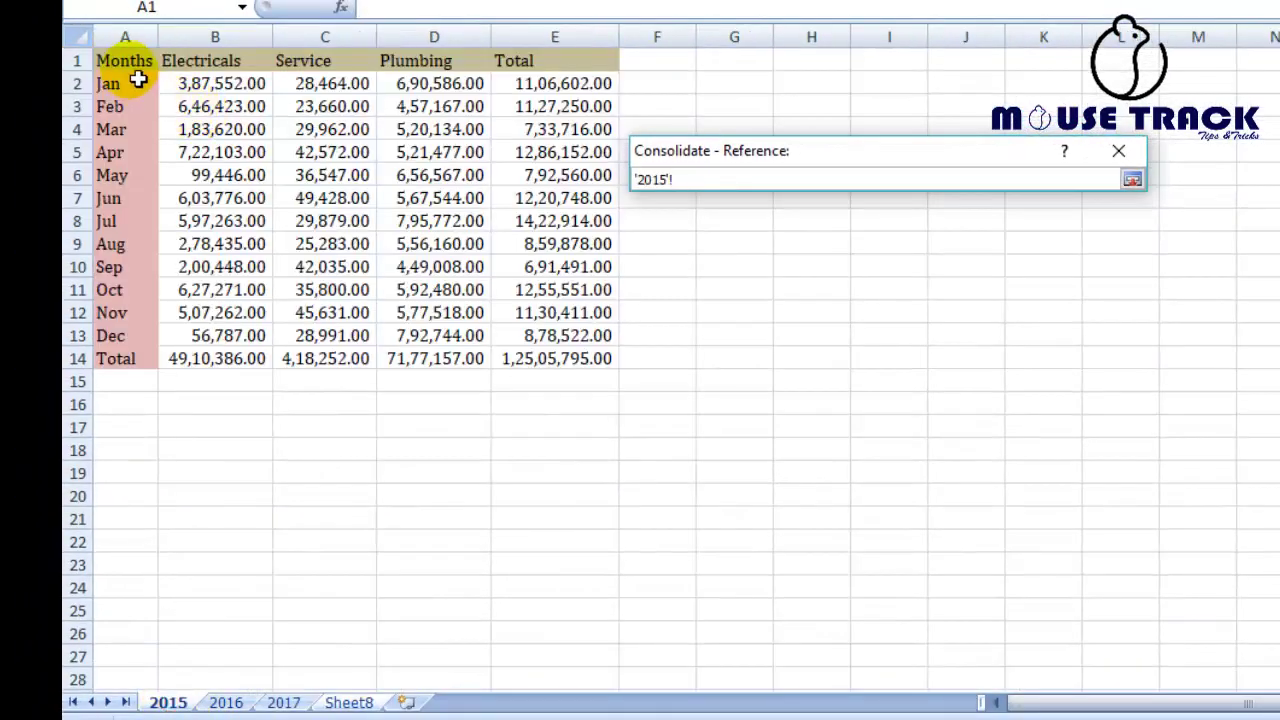
{"action": "left_click_drag", "start_coordinate": [126, 60], "coordinate": [581, 362]}
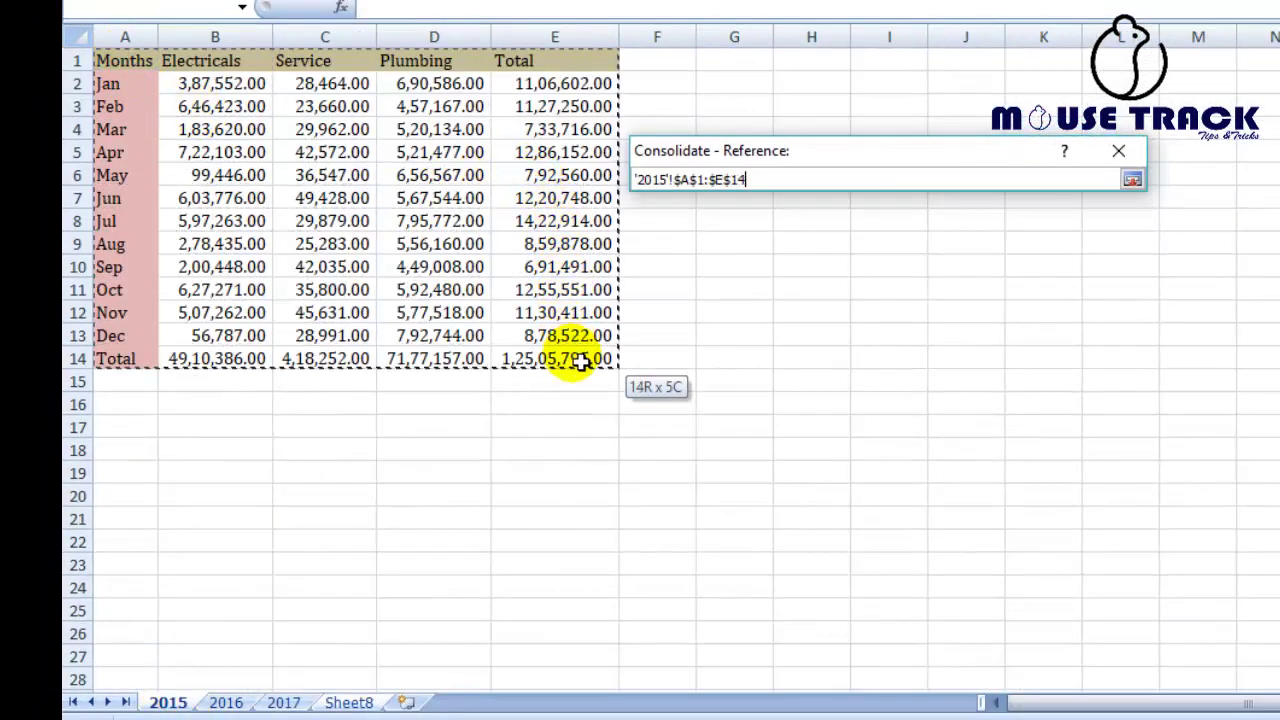
{"action": "left_click", "coordinate": [1133, 180]}
{"action": "left_click", "coordinate": [1092, 310]}
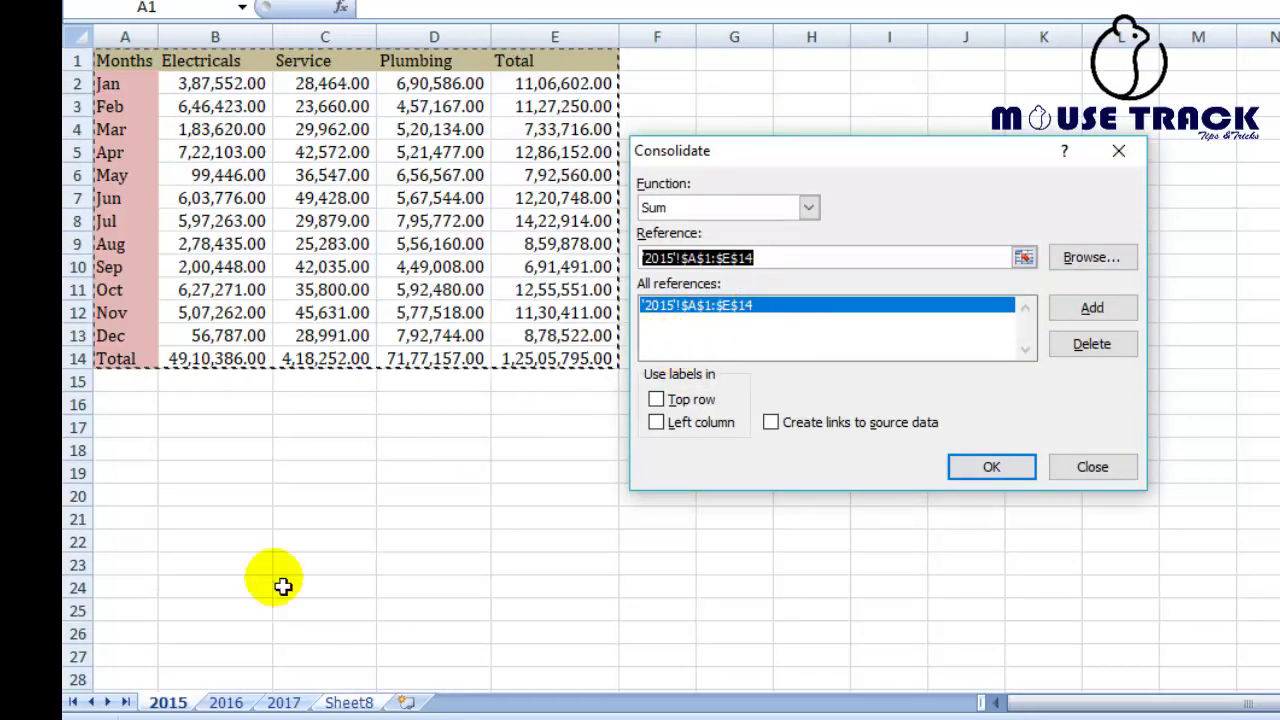
Add the 2016 and 2017 A1:E14 ranges to the consolidation references.
{"action": "left_click", "coordinate": [226, 703]}
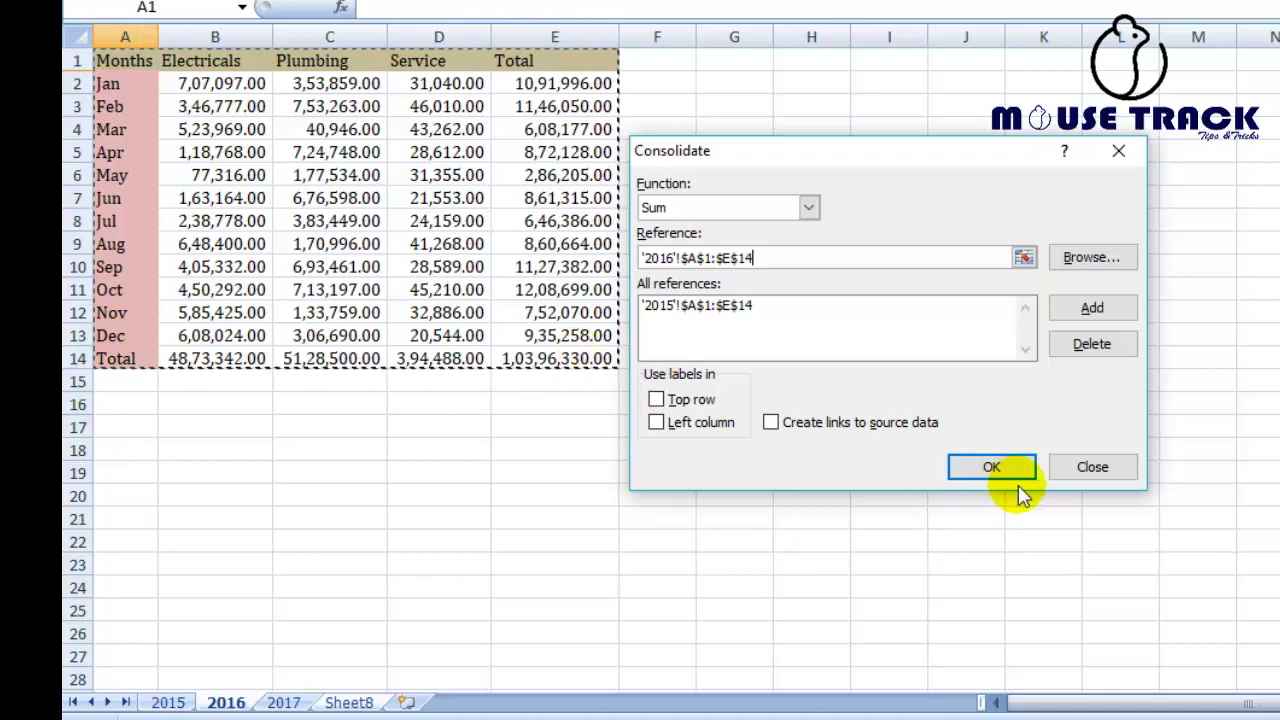
{"action": "left_click", "coordinate": [1091, 307]}
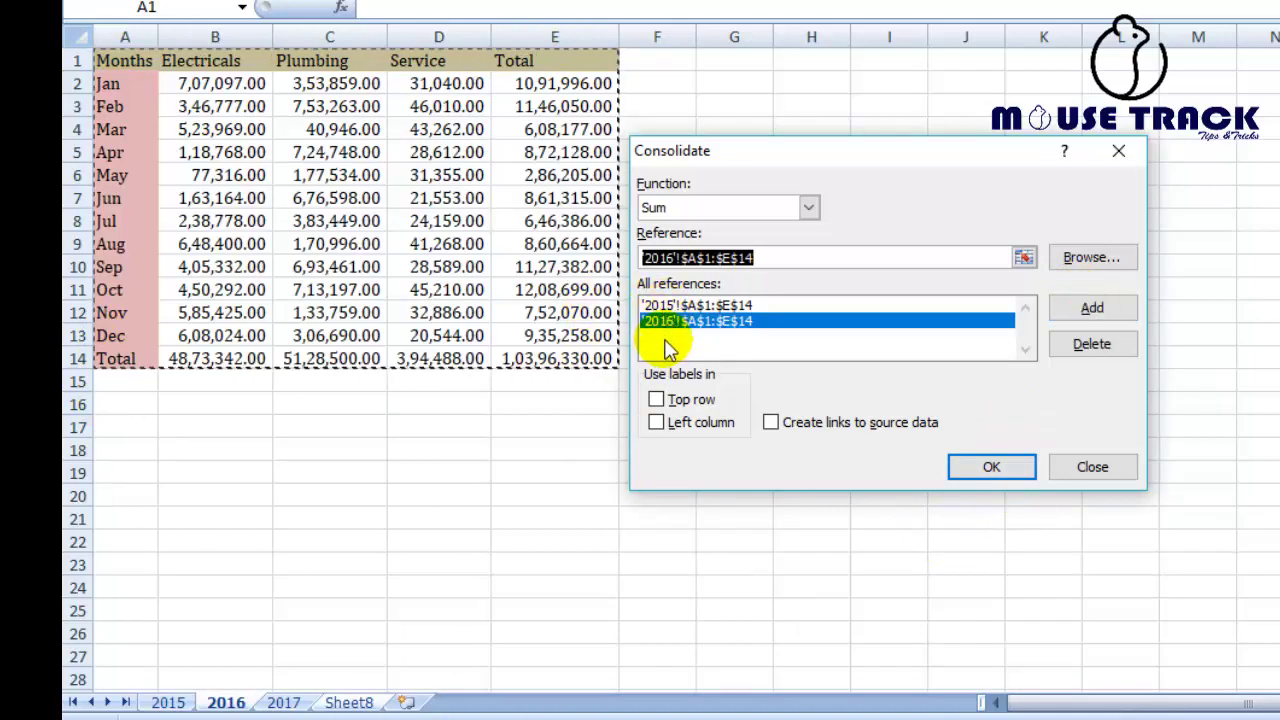
{"action": "left_click", "coordinate": [290, 703]}
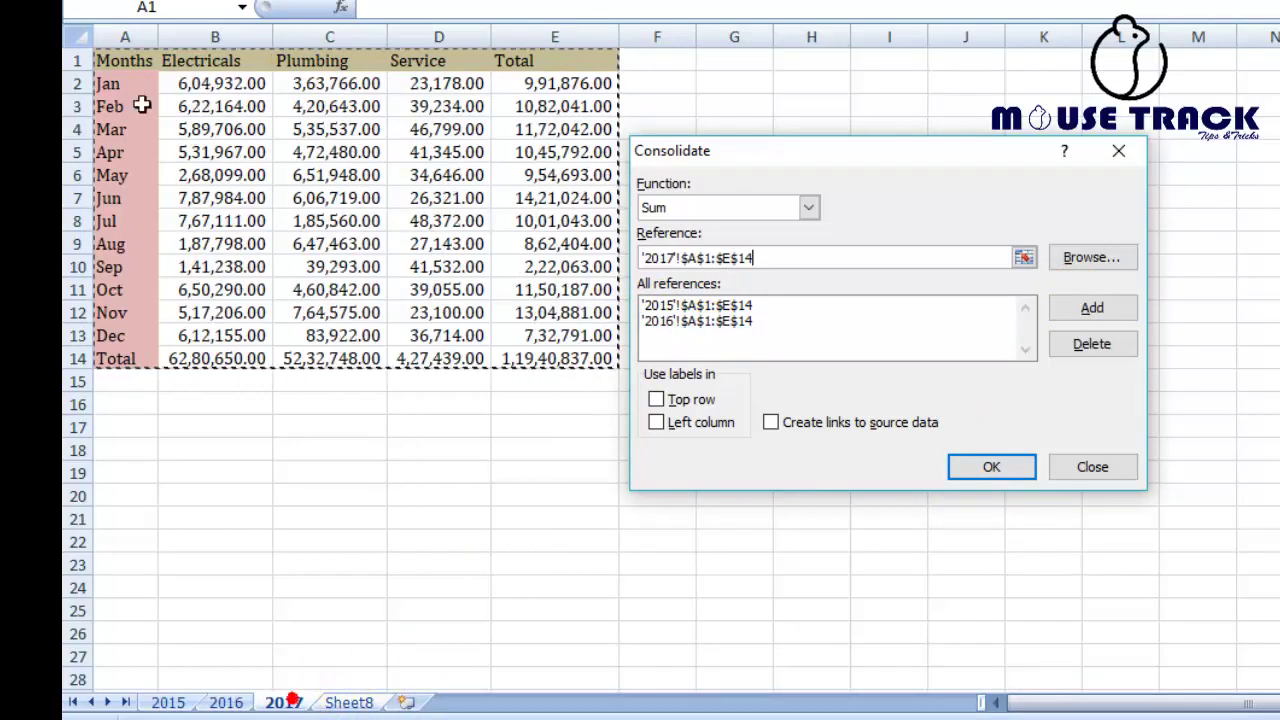
{"action": "left_click", "coordinate": [1094, 310]}
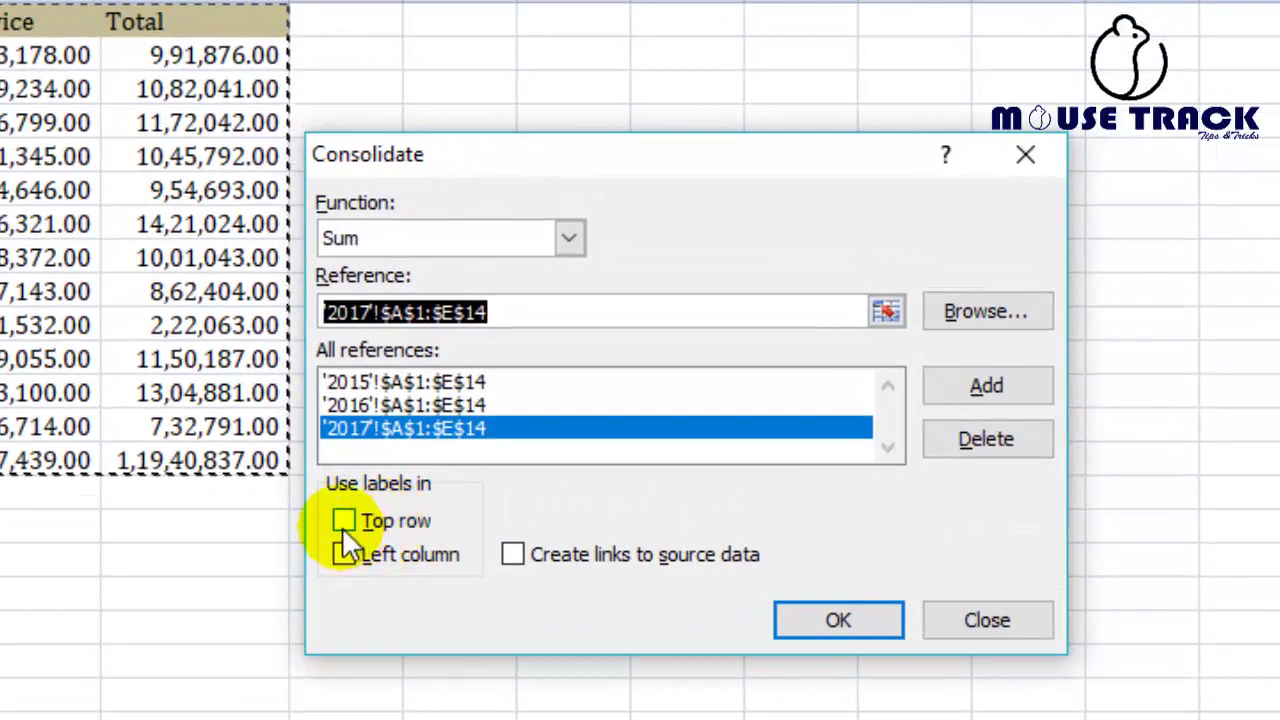
Use Top row and Left column labels and run the consolidation onto Sheet8.
{"action": "left_click", "coordinate": [343, 520]}
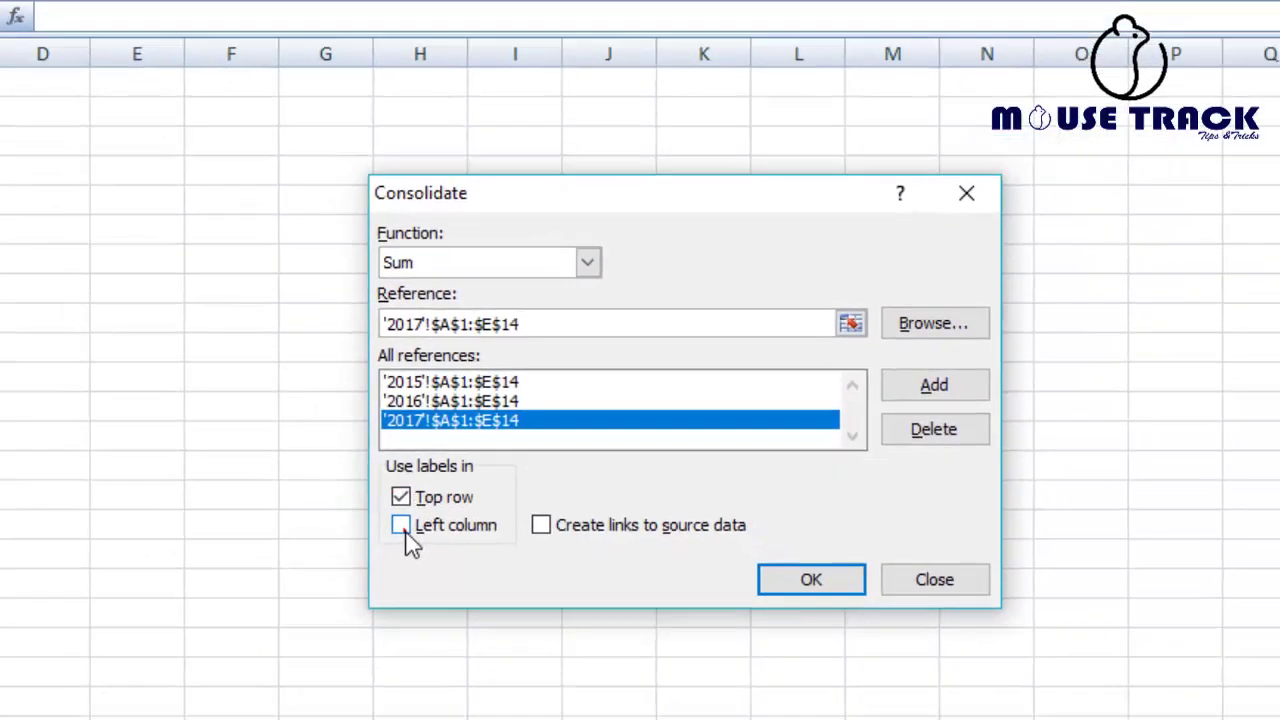
{"action": "left_click", "coordinate": [479, 485]}
{"action": "left_click", "coordinate": [770, 528]}
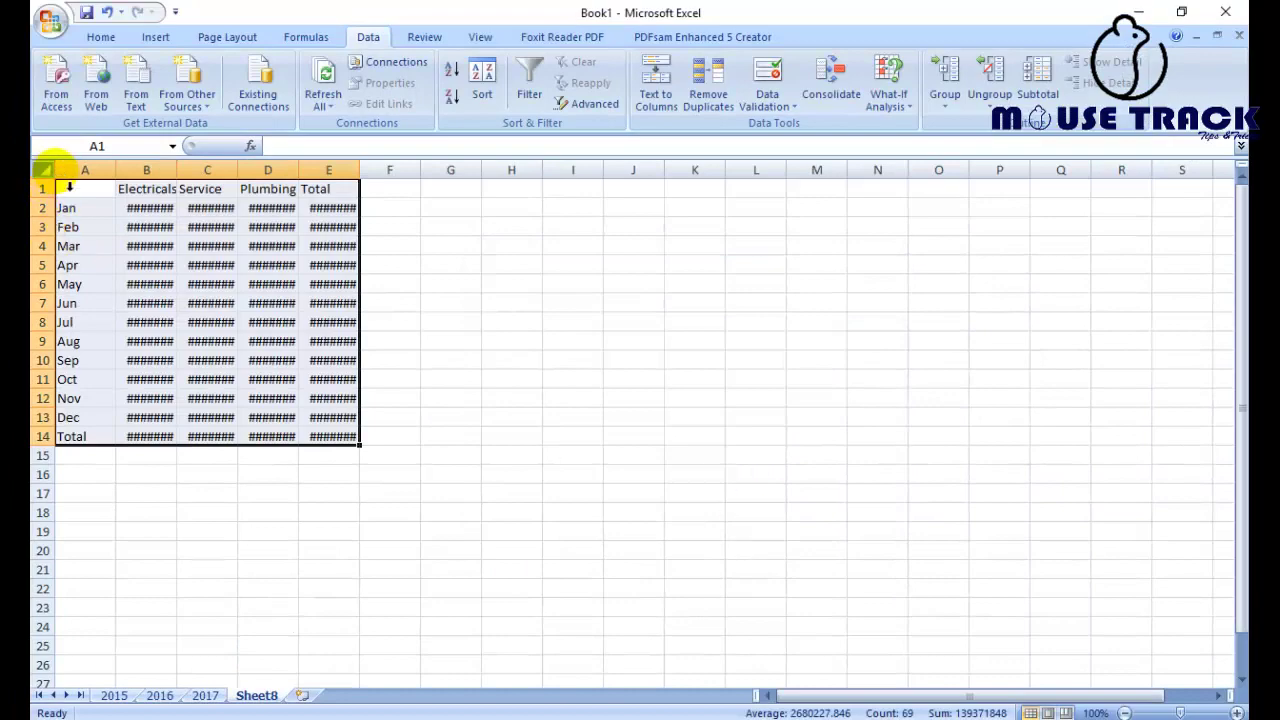
Auto-fit the consolidated table's columns, check the Service total in C14, then select B17.
{"action": "left_click_drag", "start_coordinate": [146, 170], "coordinate": [328, 170]}
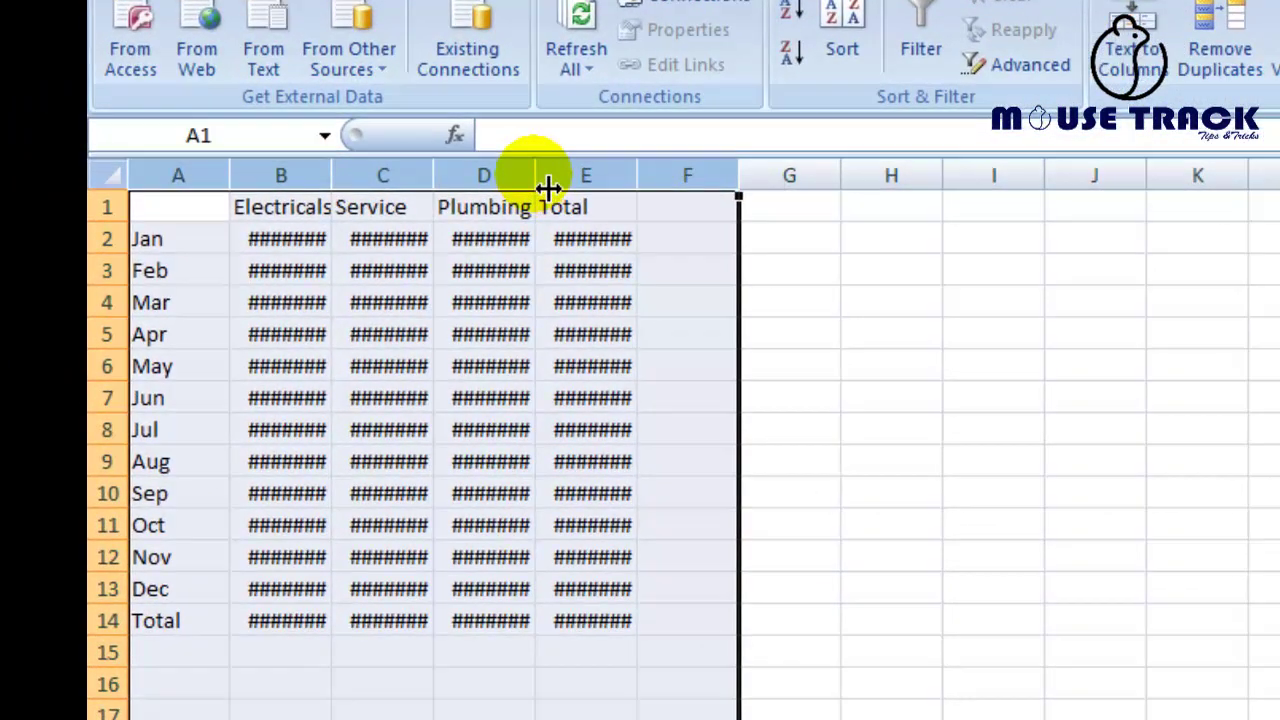
{"action": "double_click", "coordinate": [298, 170]}
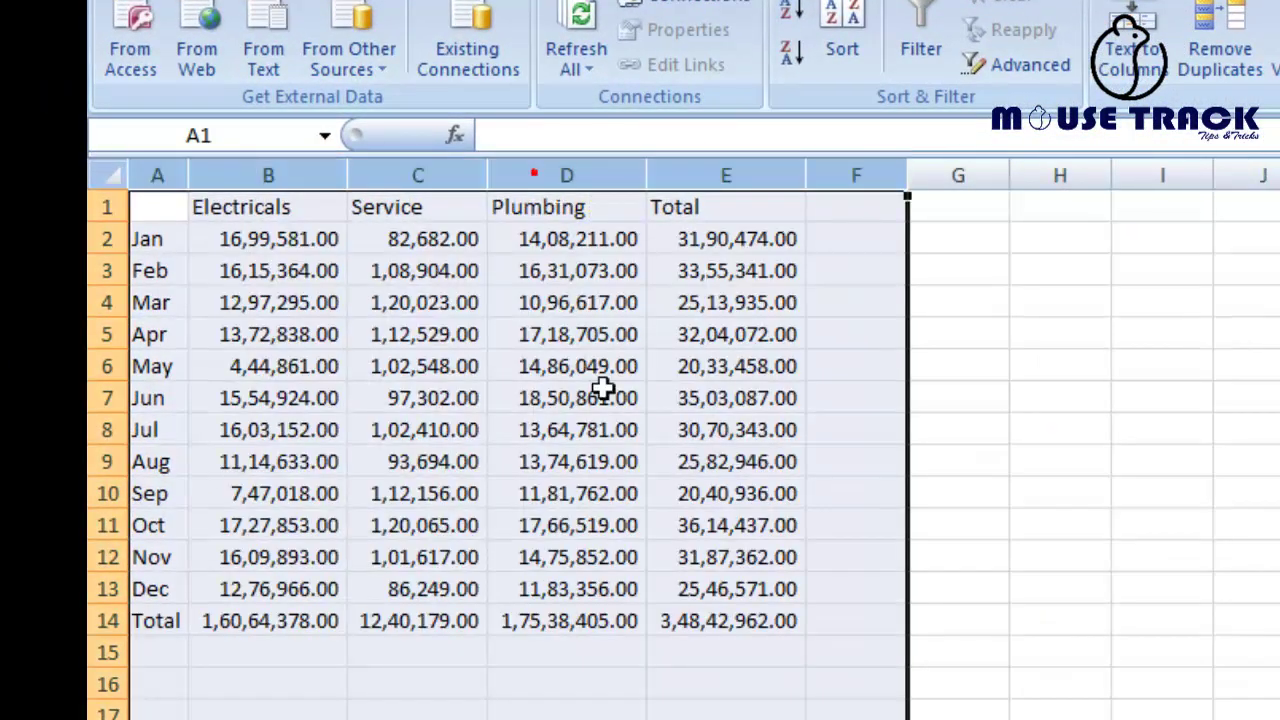
{"action": "left_click", "coordinate": [726, 712]}
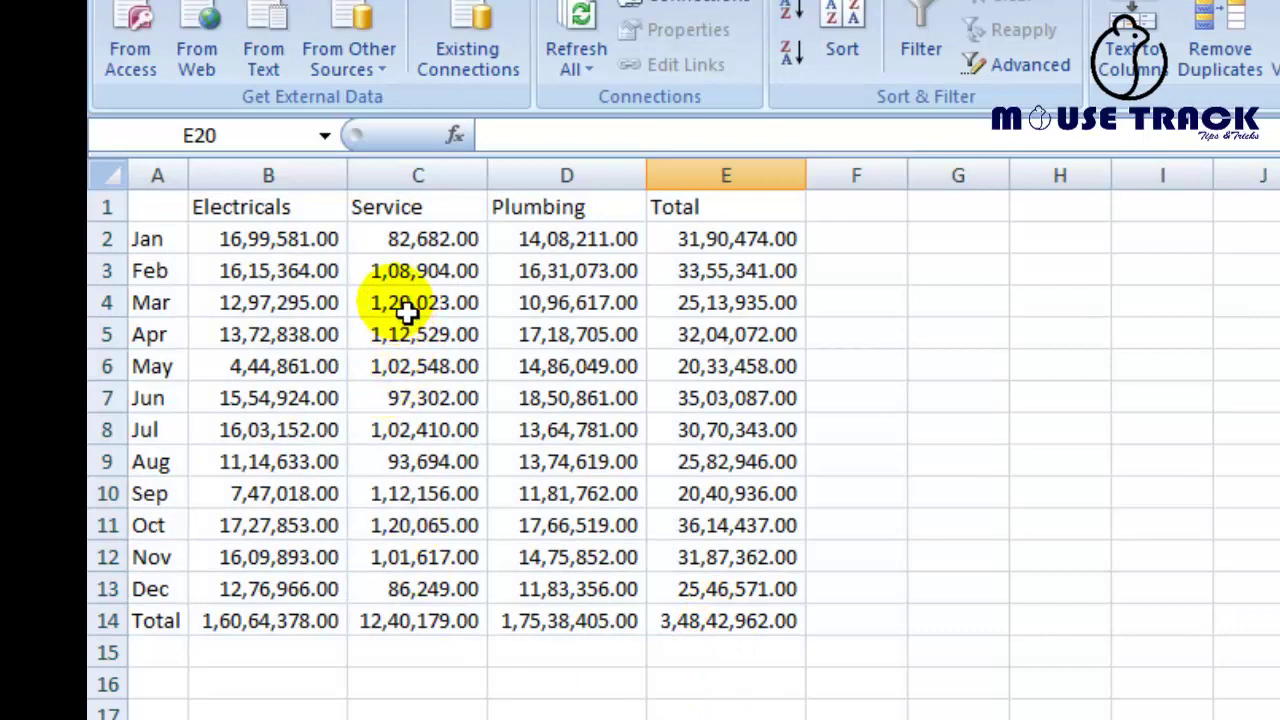
{"action": "left_click", "coordinate": [397, 620]}
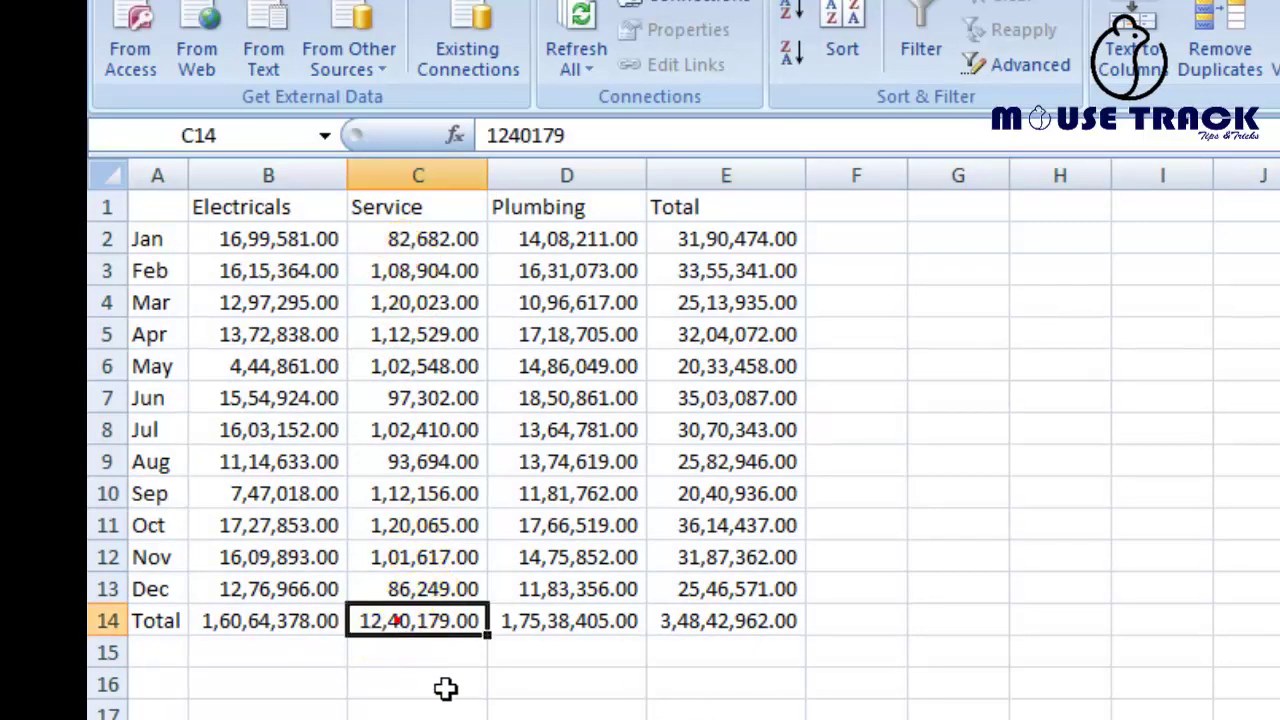
{"action": "left_click", "coordinate": [608, 716]}
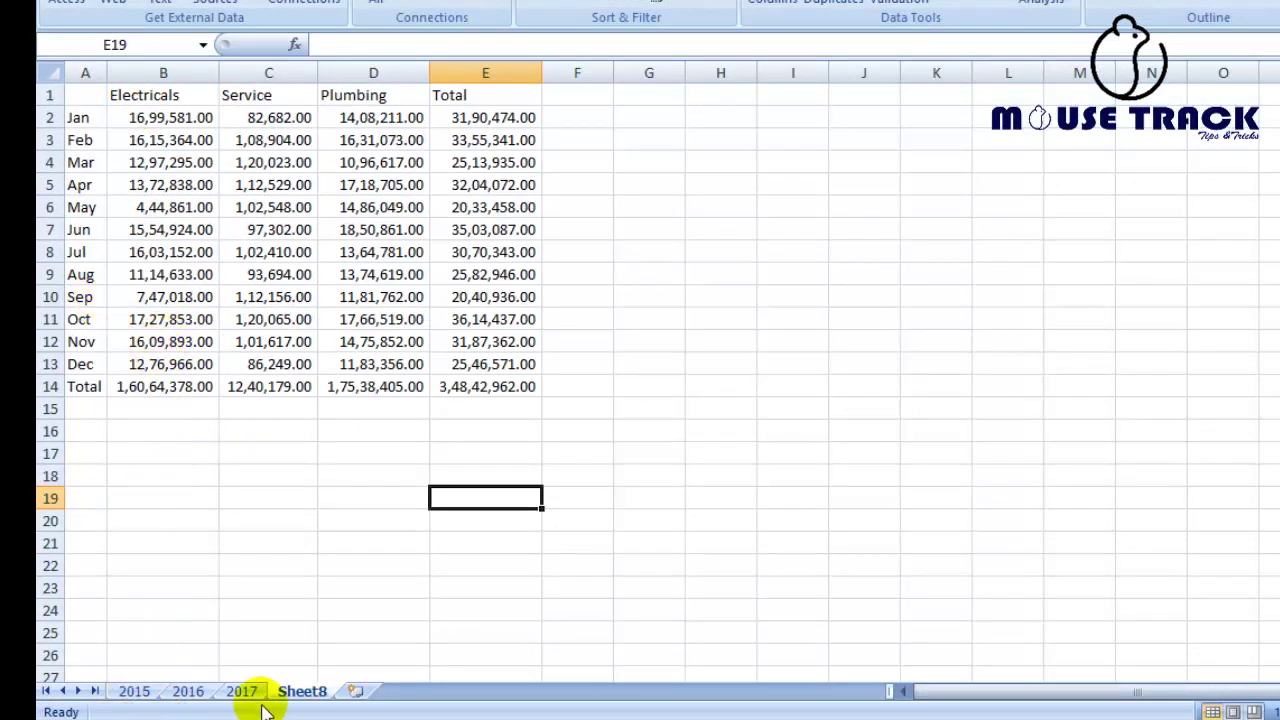
{"action": "left_click", "coordinate": [142, 454]}
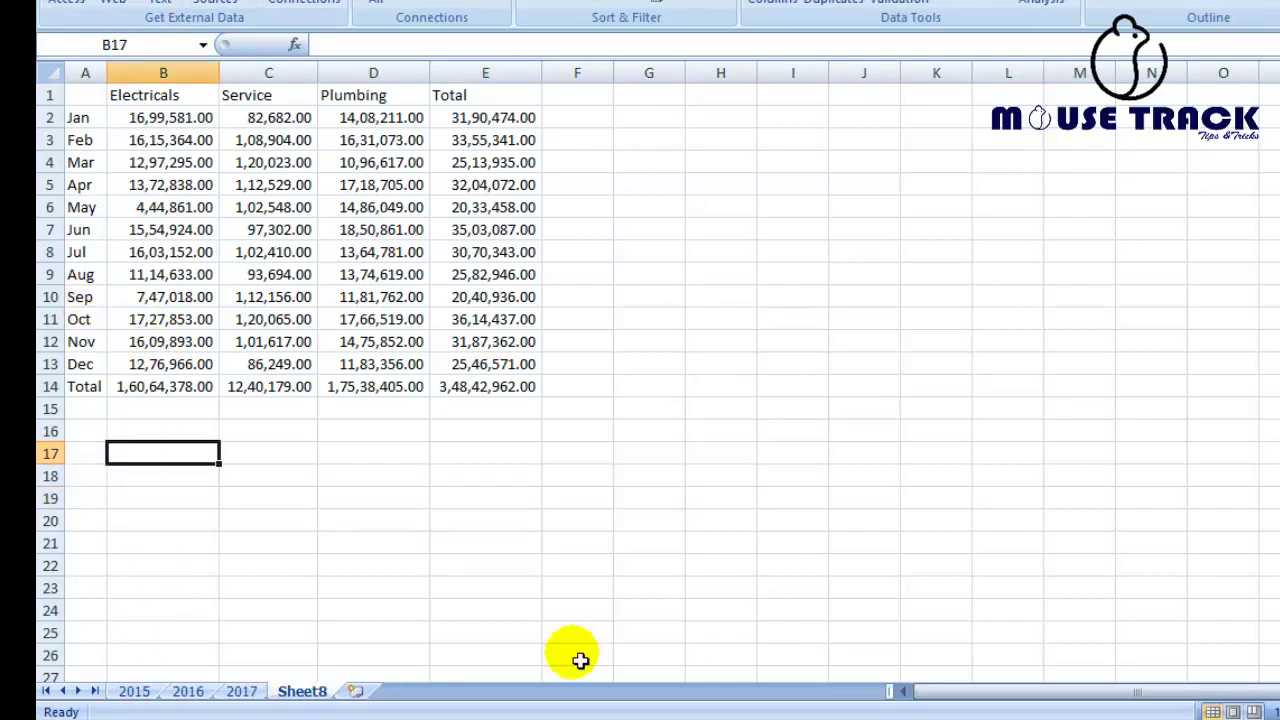
Rename the Sheet8 tab to 'Consolidate'.
{"action": "right_click", "coordinate": [308, 692]}
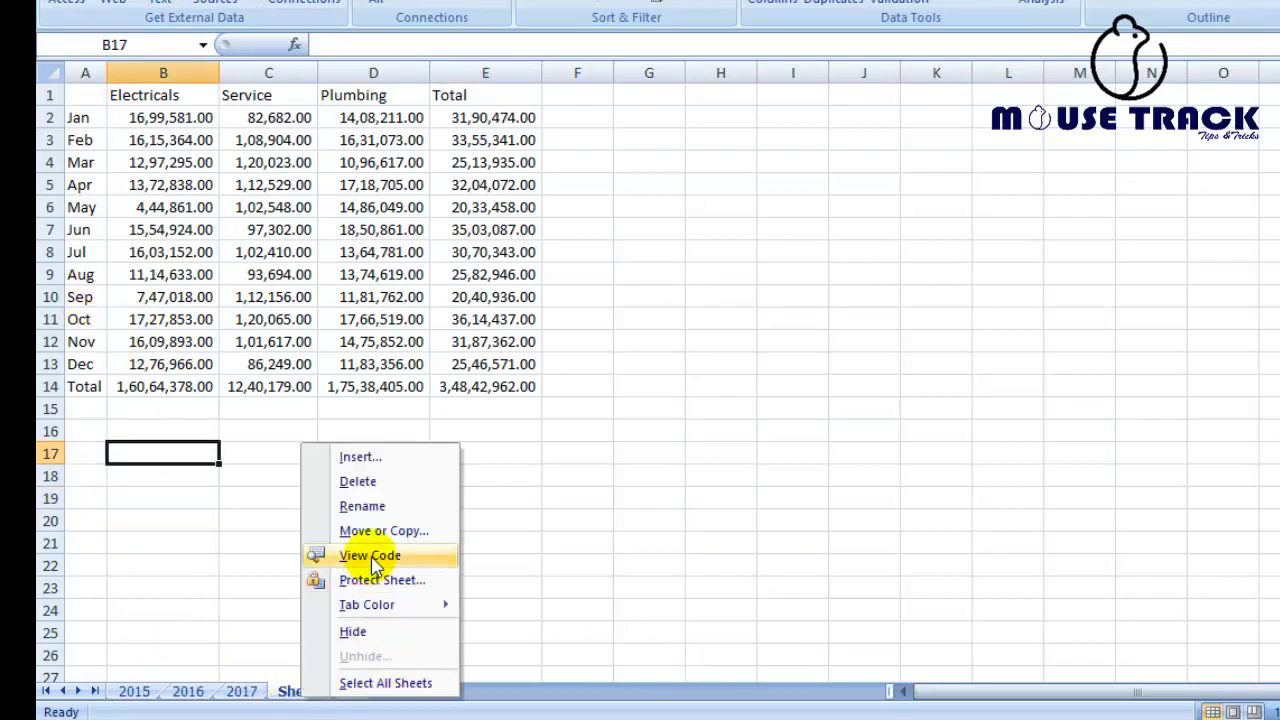
{"action": "left_click", "coordinate": [380, 510]}
{"action": "type", "text": "d"}
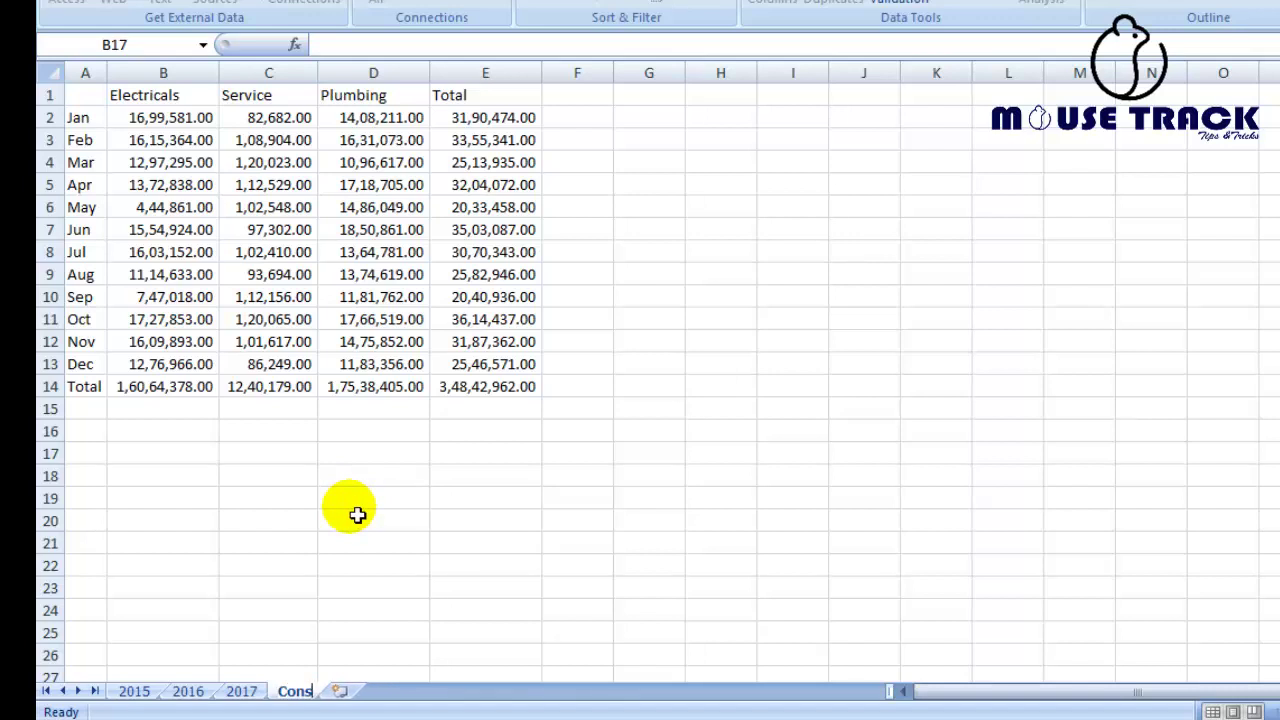
{"action": "type", "text": "e"}
{"action": "key", "text": "Return"}
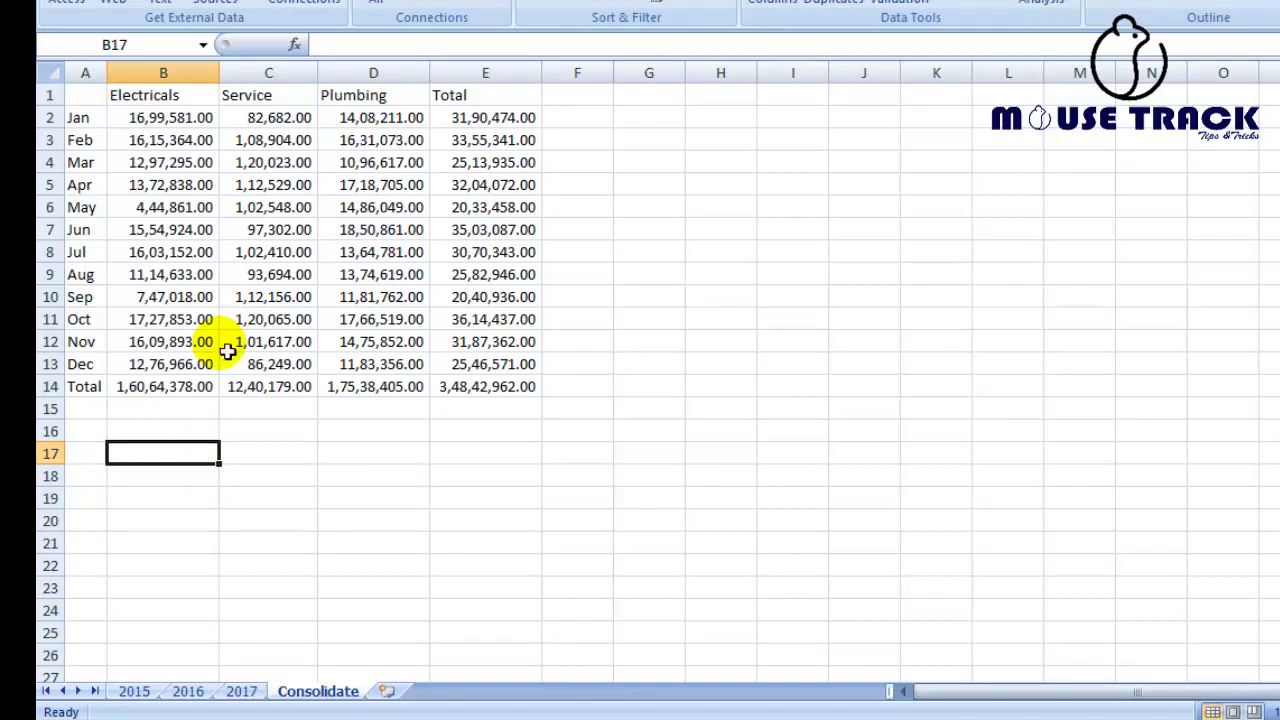
In B17, enter a 3D formula summing B14 from the 2015, 2016 and 2017 sheets.
{"action": "type", "text": "="}
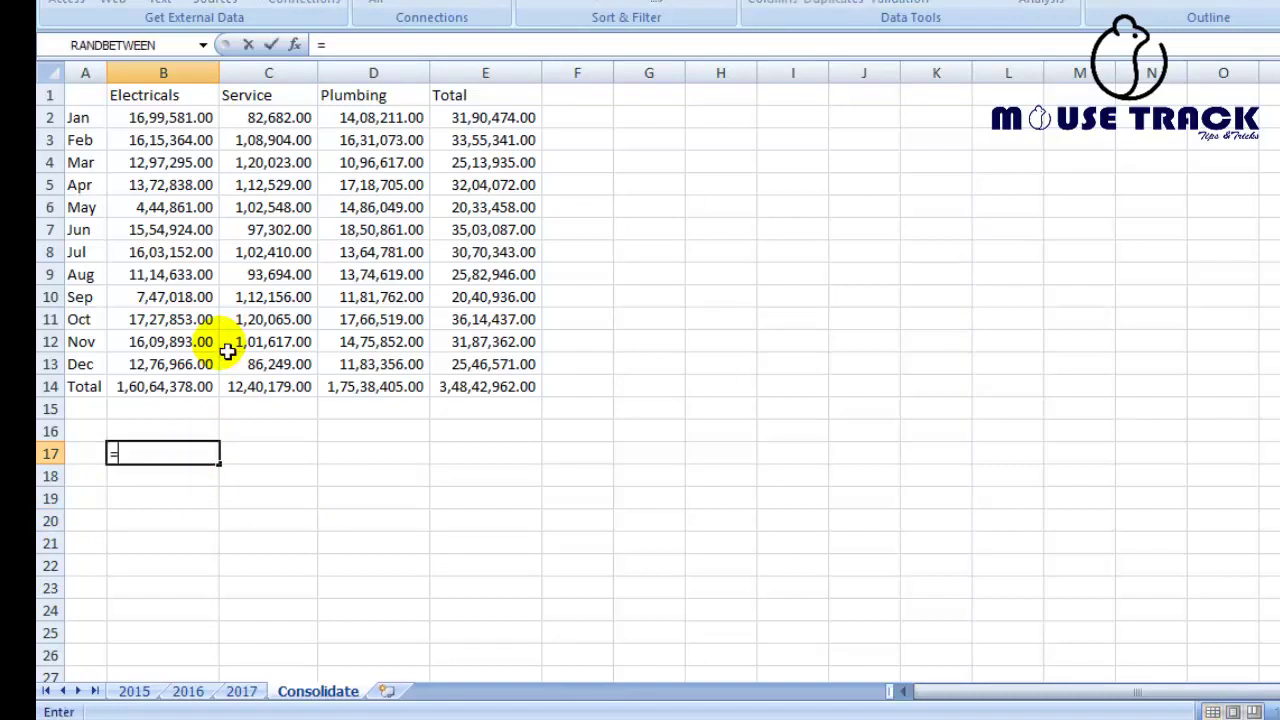
{"action": "left_click", "coordinate": [134, 690]}
{"action": "left_click", "coordinate": [199, 378]}
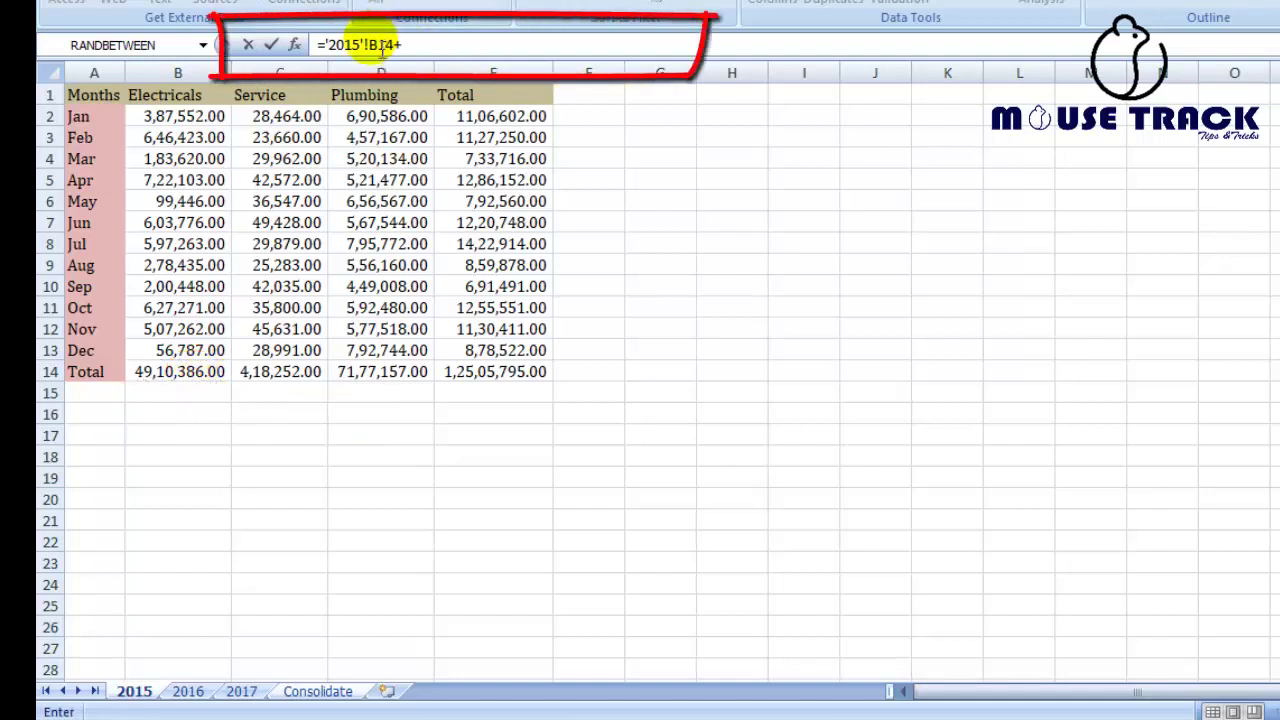
{"action": "left_click", "coordinate": [189, 694]}
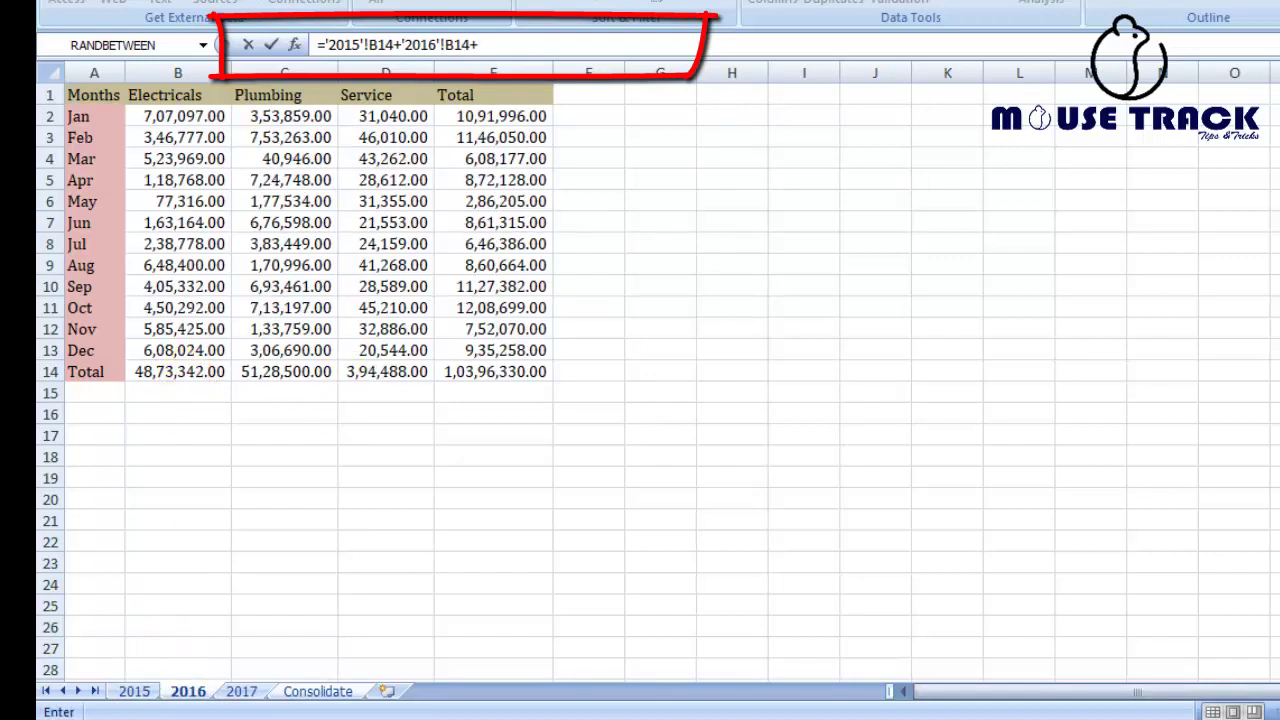
{"action": "left_click", "coordinate": [242, 693]}
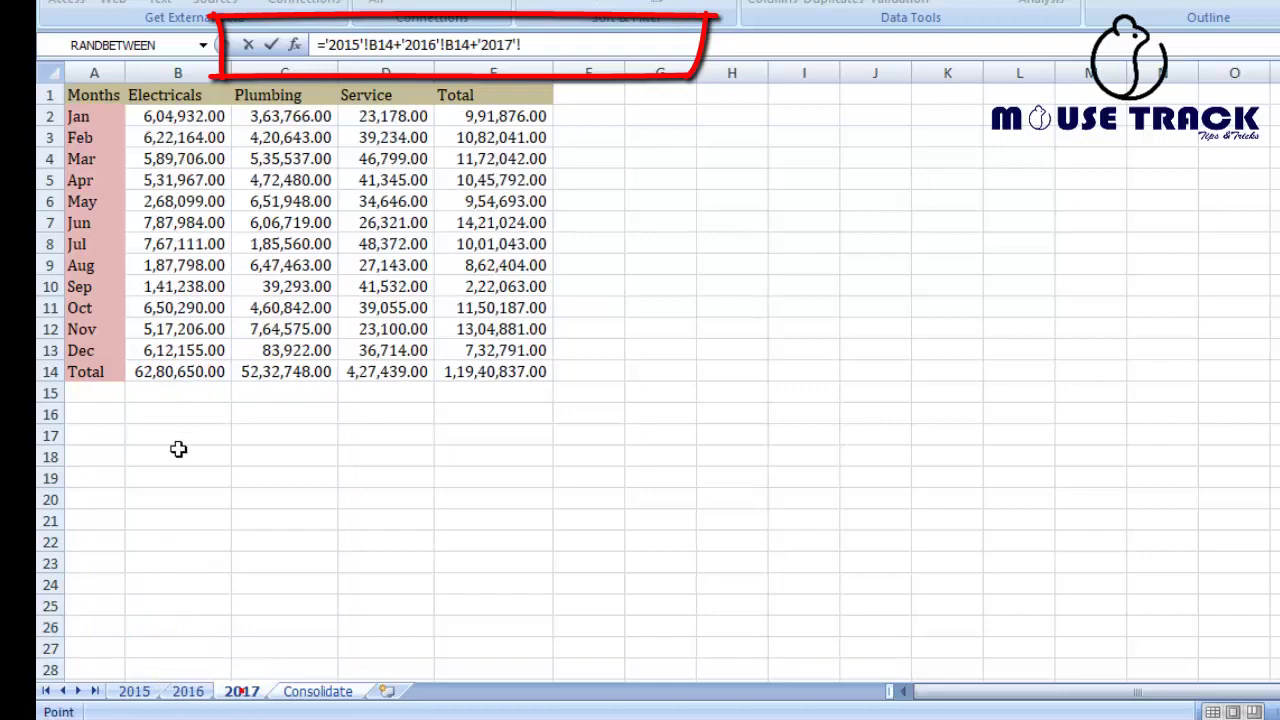
{"action": "left_click", "coordinate": [170, 380]}
{"action": "key", "text": "Return"}
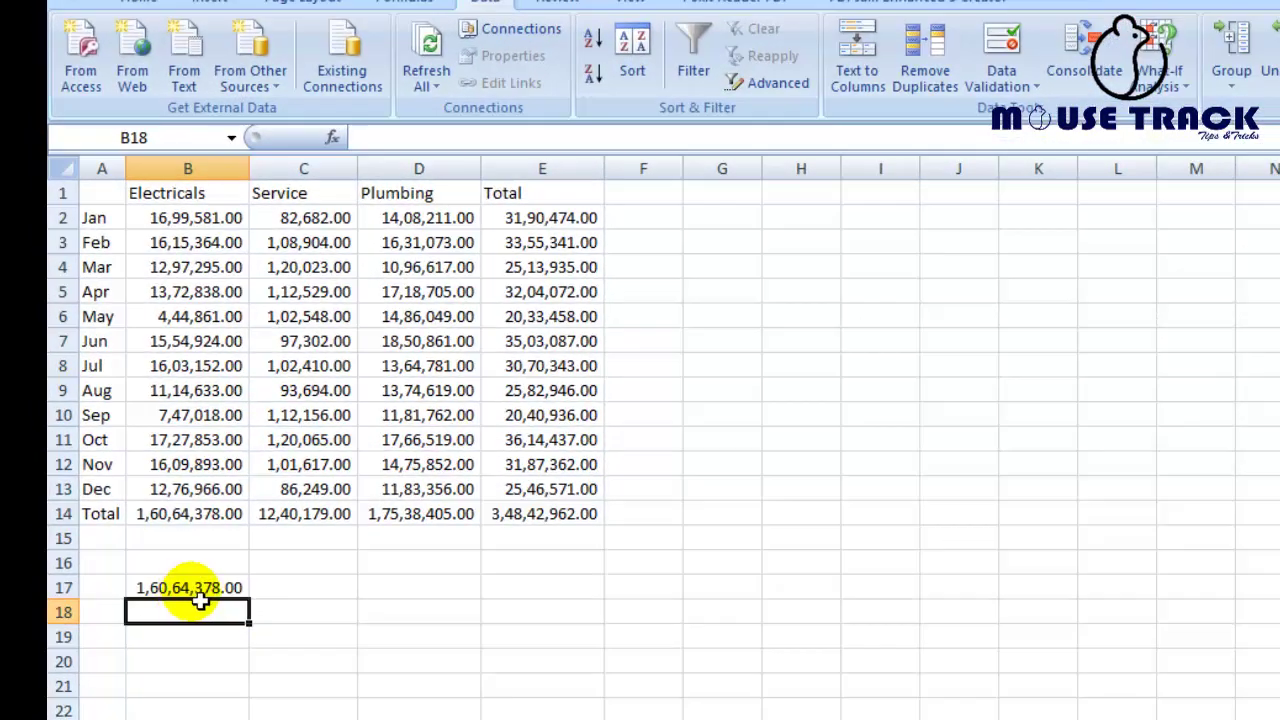
Fill the three-year total formula across to E17, widen column C, and compare with row 14.
{"action": "left_click", "coordinate": [178, 527]}
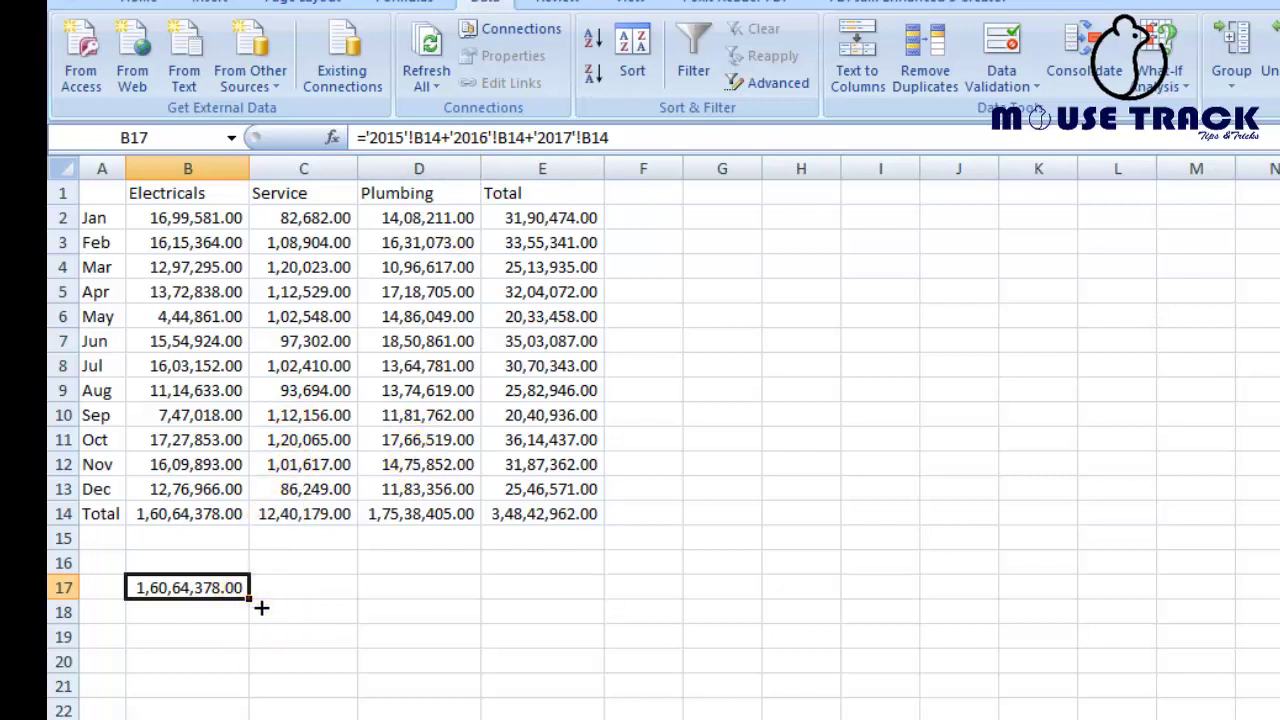
{"action": "left_click_drag", "start_coordinate": [247, 596], "coordinate": [598, 600]}
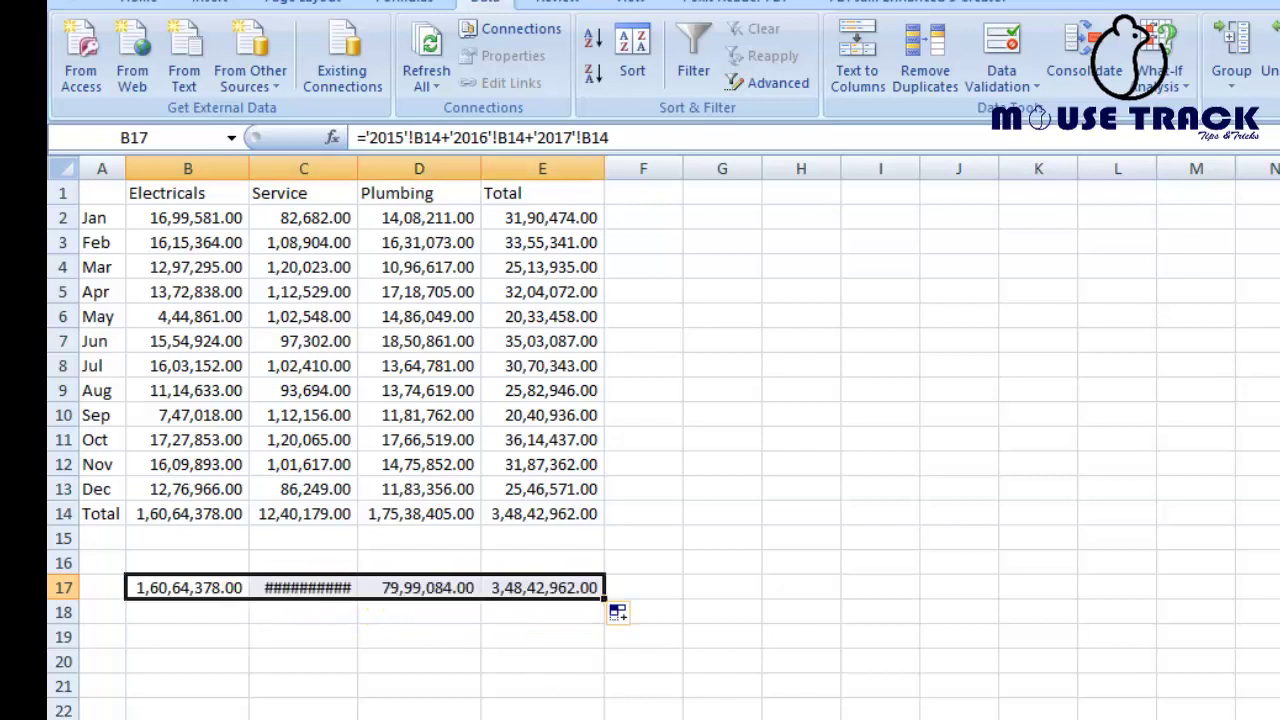
{"action": "double_click", "coordinate": [357, 168]}
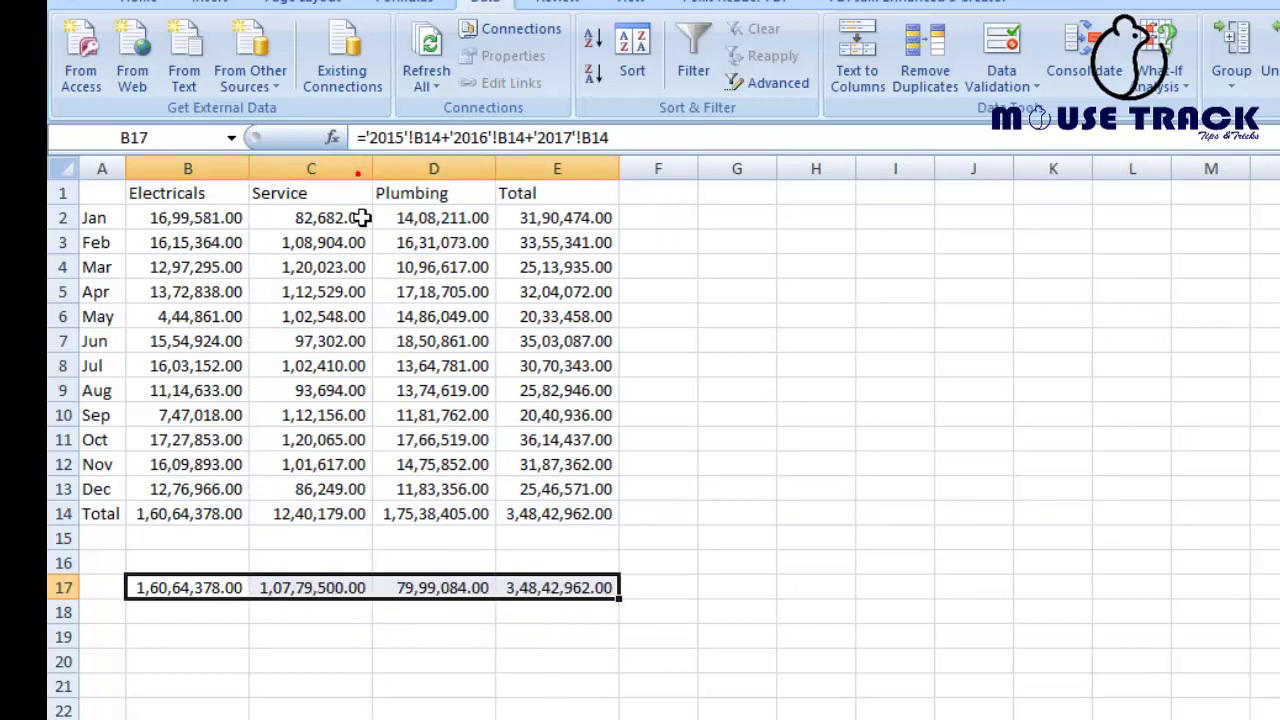
{"action": "left_click", "coordinate": [312, 592]}
{"action": "left_click", "coordinate": [427, 590]}
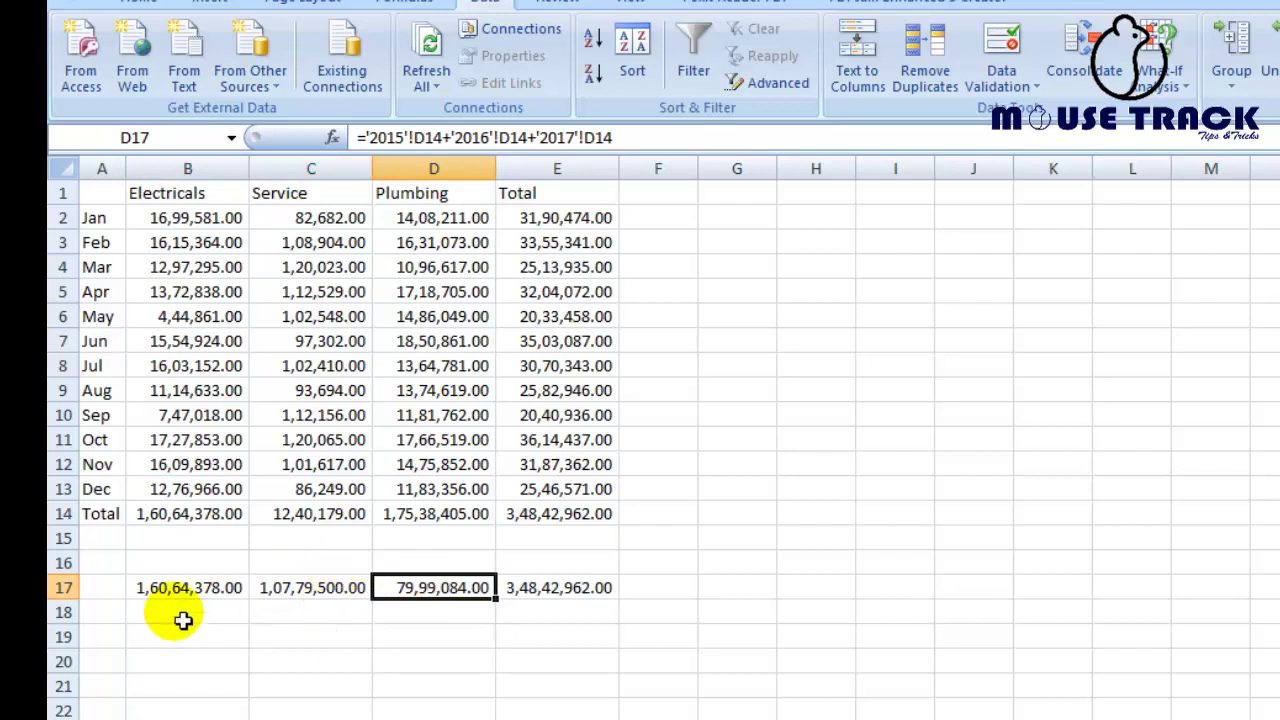
{"action": "left_click", "coordinate": [176, 590]}
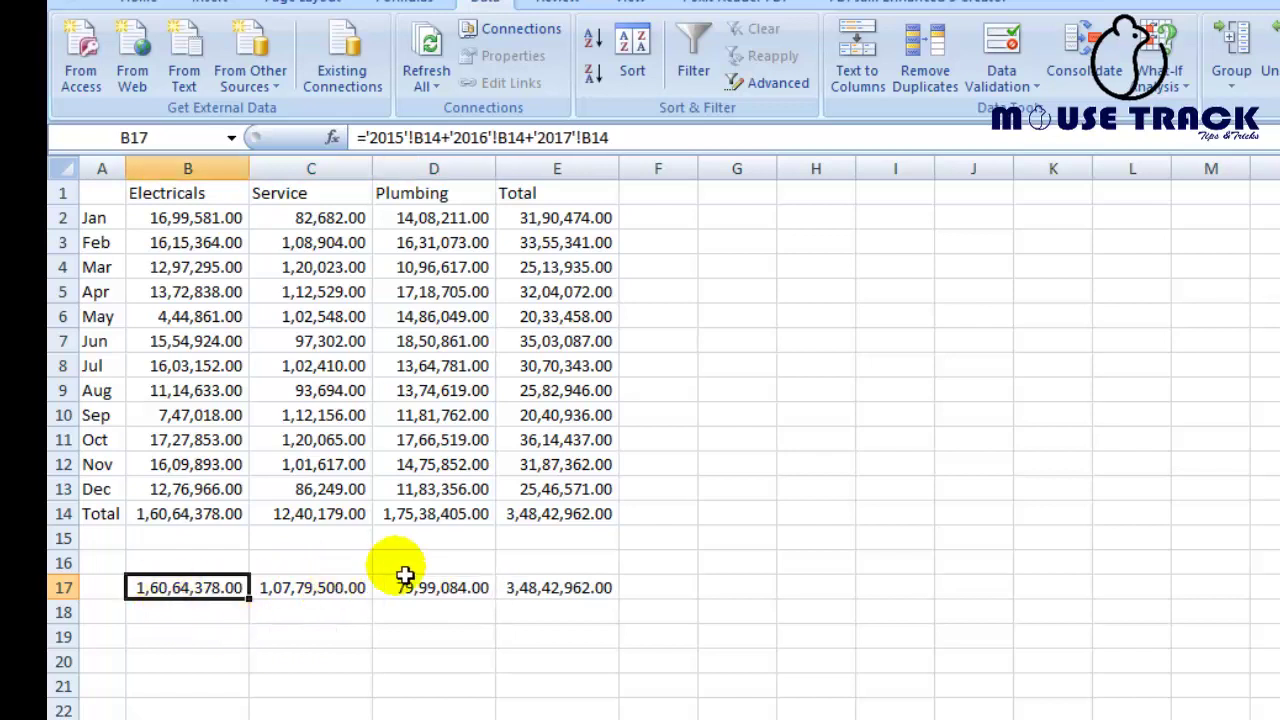
{"action": "left_click", "coordinate": [545, 590]}
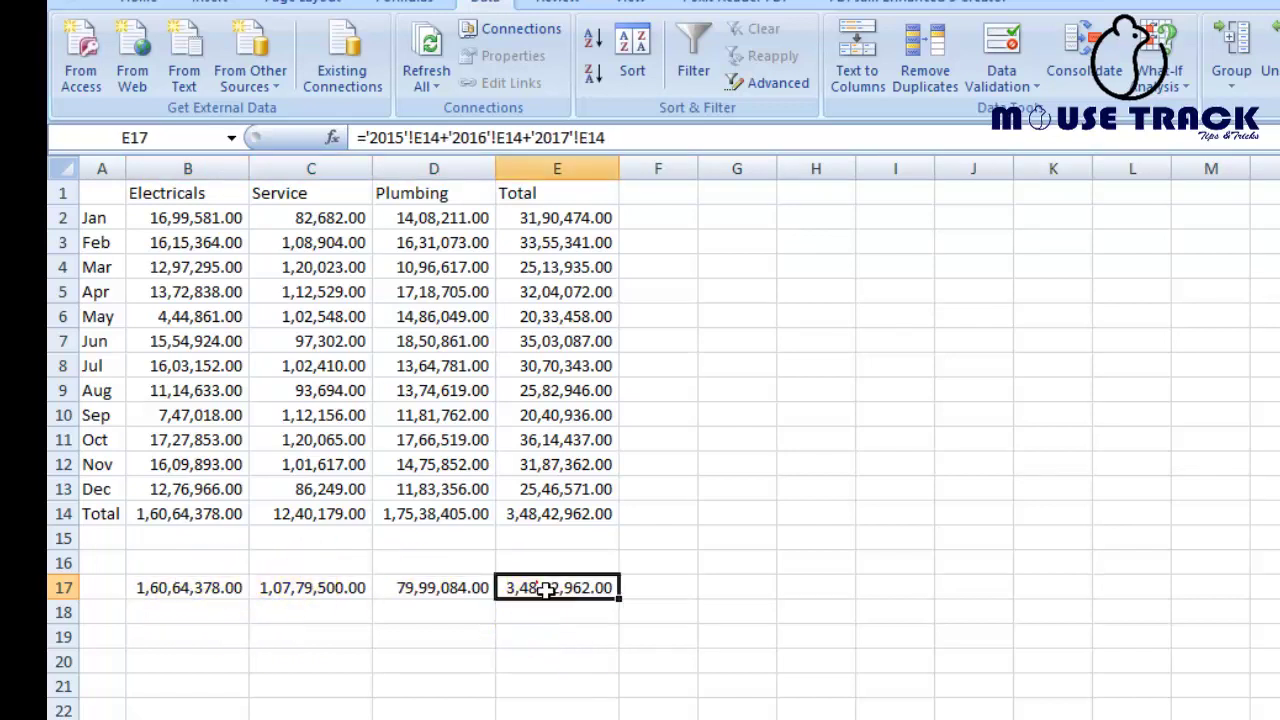
{"action": "left_click", "coordinate": [545, 514]}
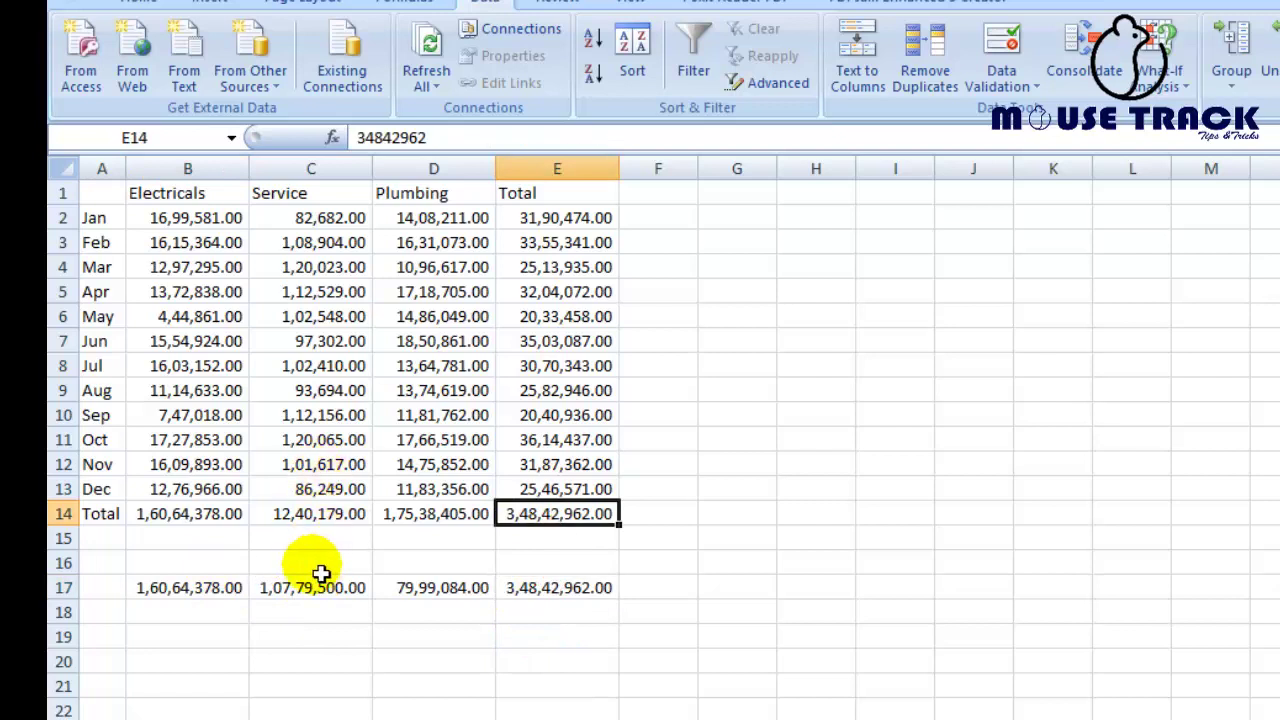
Recheck the row 17 results against E14, then delete the trial formulas in B17:F19.
{"action": "left_click_drag", "start_coordinate": [297, 588], "coordinate": [411, 595]}
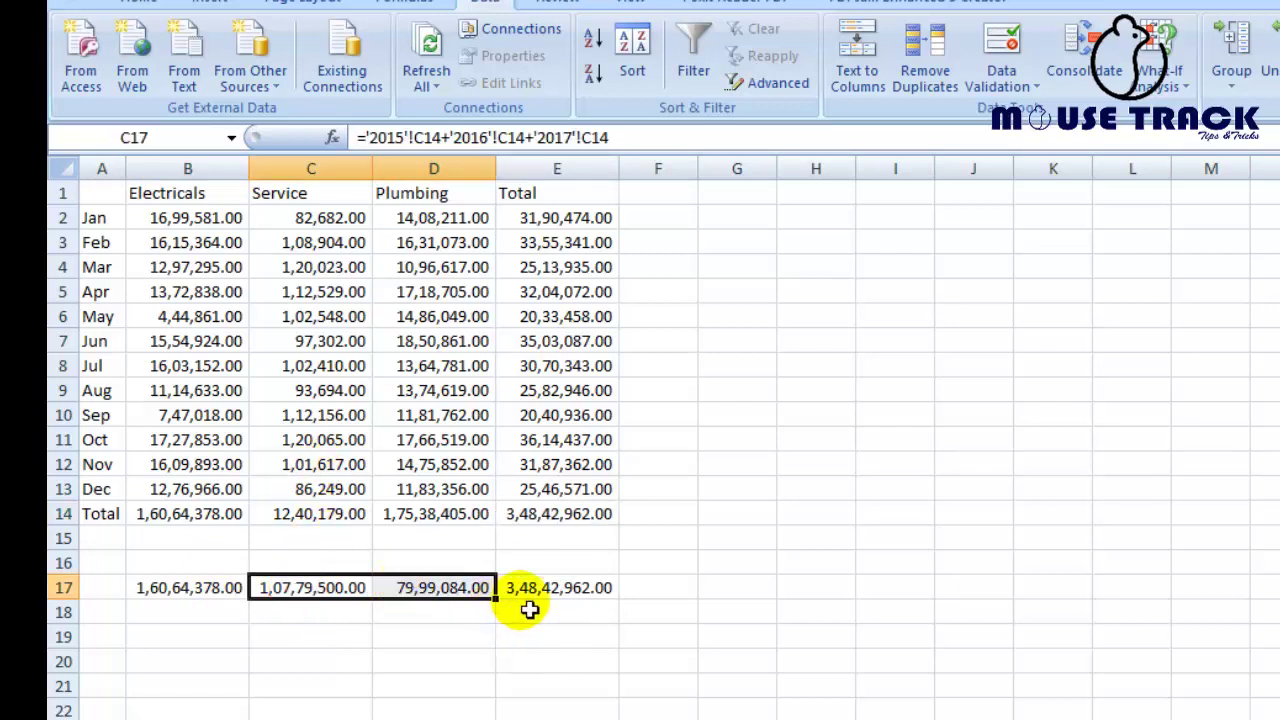
{"action": "left_click", "coordinate": [568, 593]}
{"action": "left_click", "coordinate": [560, 523]}
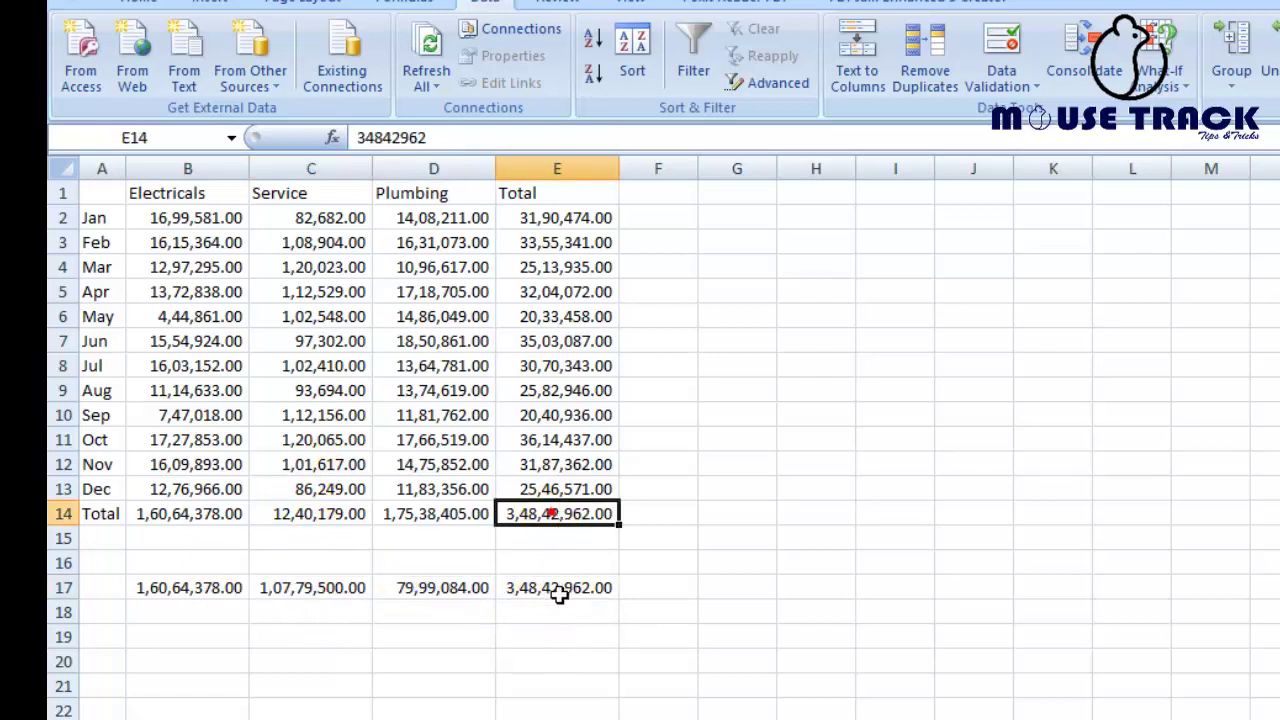
{"action": "left_click", "coordinate": [558, 566]}
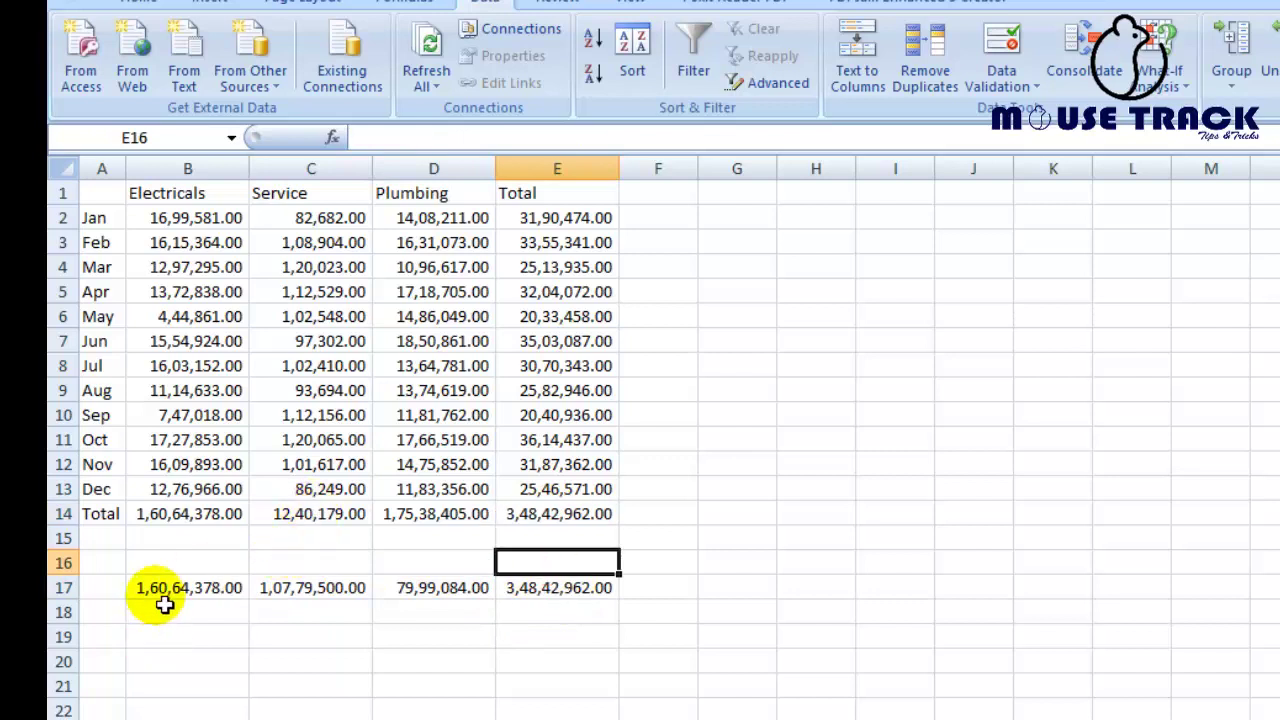
{"action": "left_click_drag", "start_coordinate": [162, 592], "coordinate": [648, 655]}
{"action": "key", "text": "Delete"}
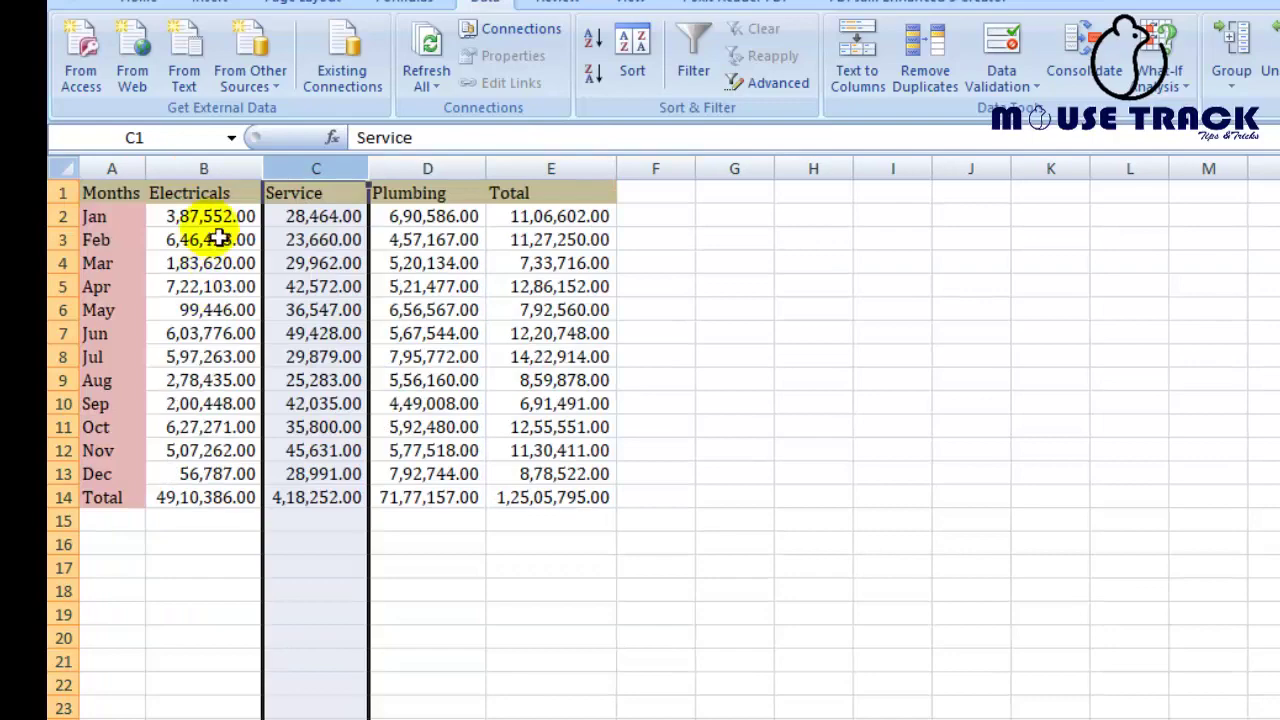
Compare the E14 grand totals on the 2015, 2016, 2017 and Consolidate sheets.
{"action": "left_click_drag", "start_coordinate": [175, 208], "coordinate": [175, 438]}
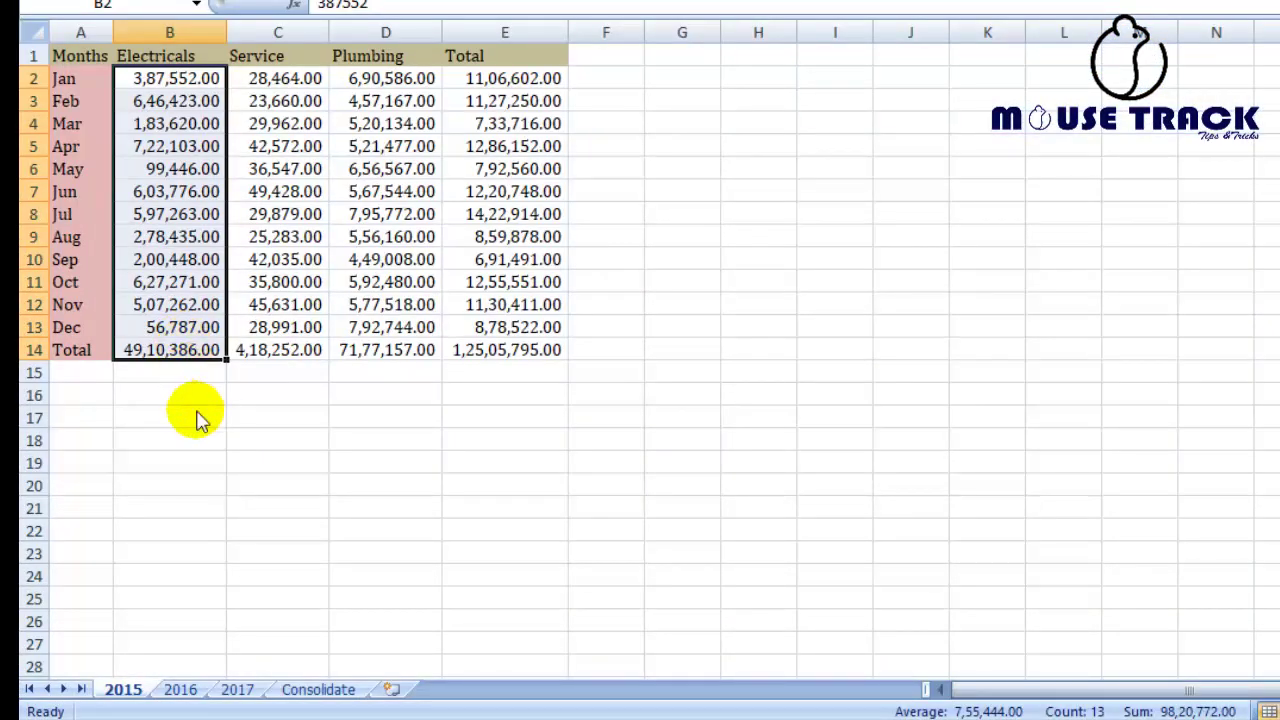
{"action": "left_click", "coordinate": [278, 484]}
{"action": "left_click", "coordinate": [487, 358]}
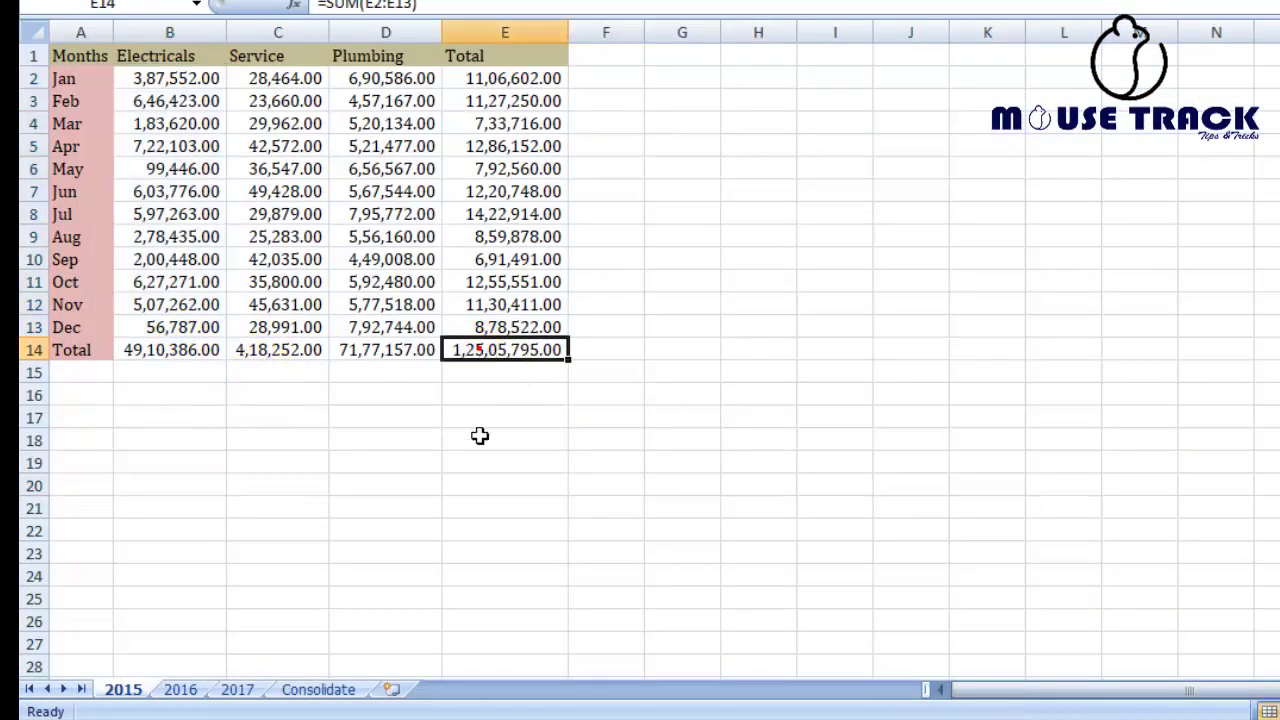
{"action": "left_click", "coordinate": [180, 689]}
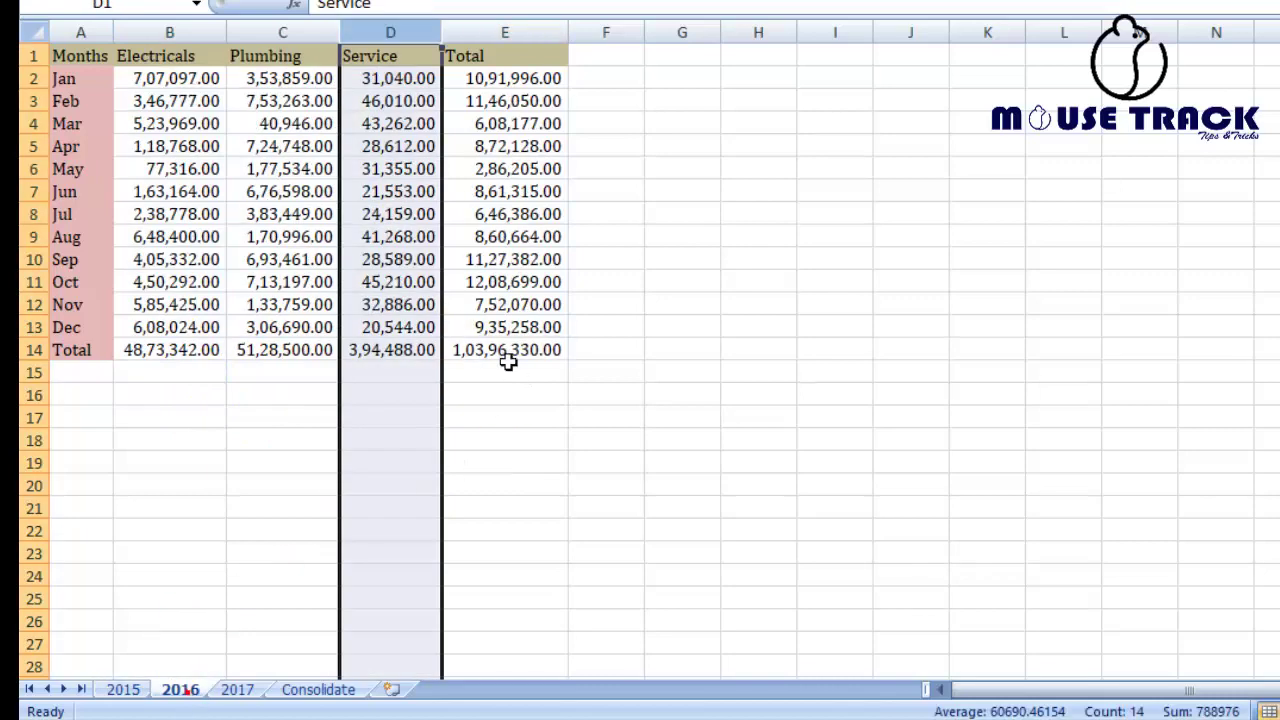
{"action": "left_click", "coordinate": [505, 350]}
{"action": "left_click", "coordinate": [237, 689]}
{"action": "left_click", "coordinate": [545, 345]}
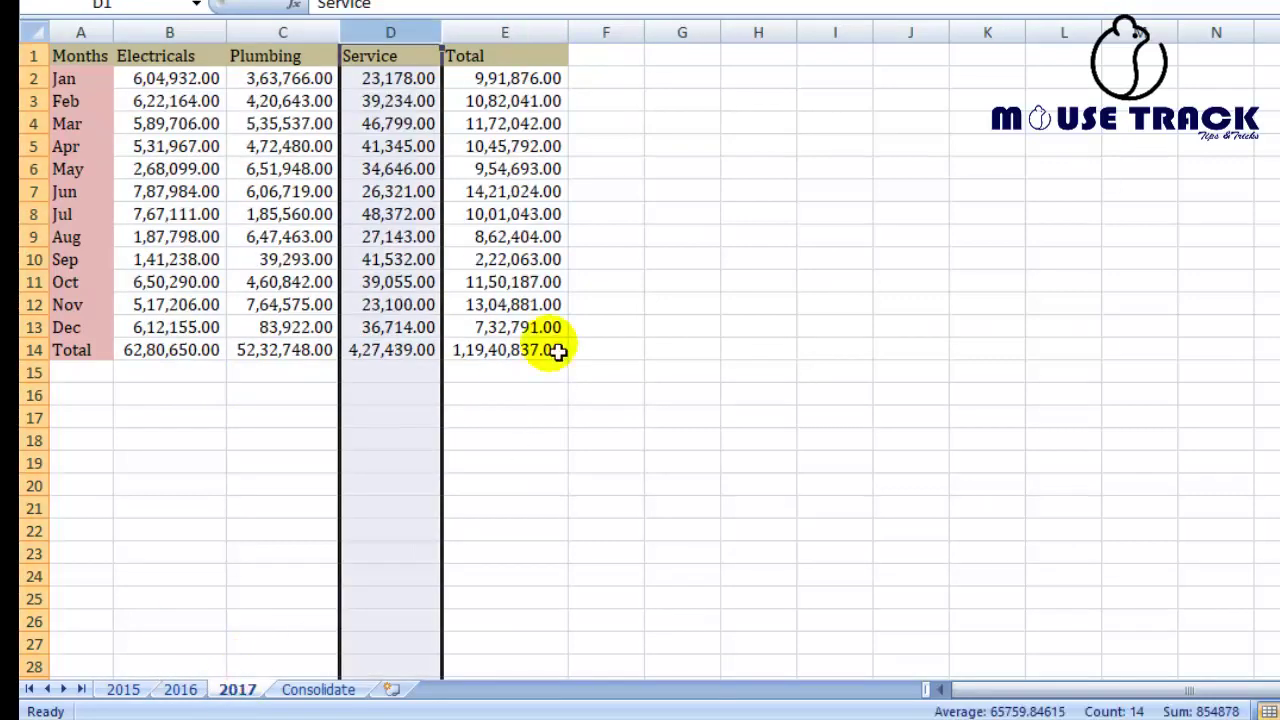
{"action": "left_click", "coordinate": [318, 689]}
{"action": "left_click", "coordinate": [510, 366]}
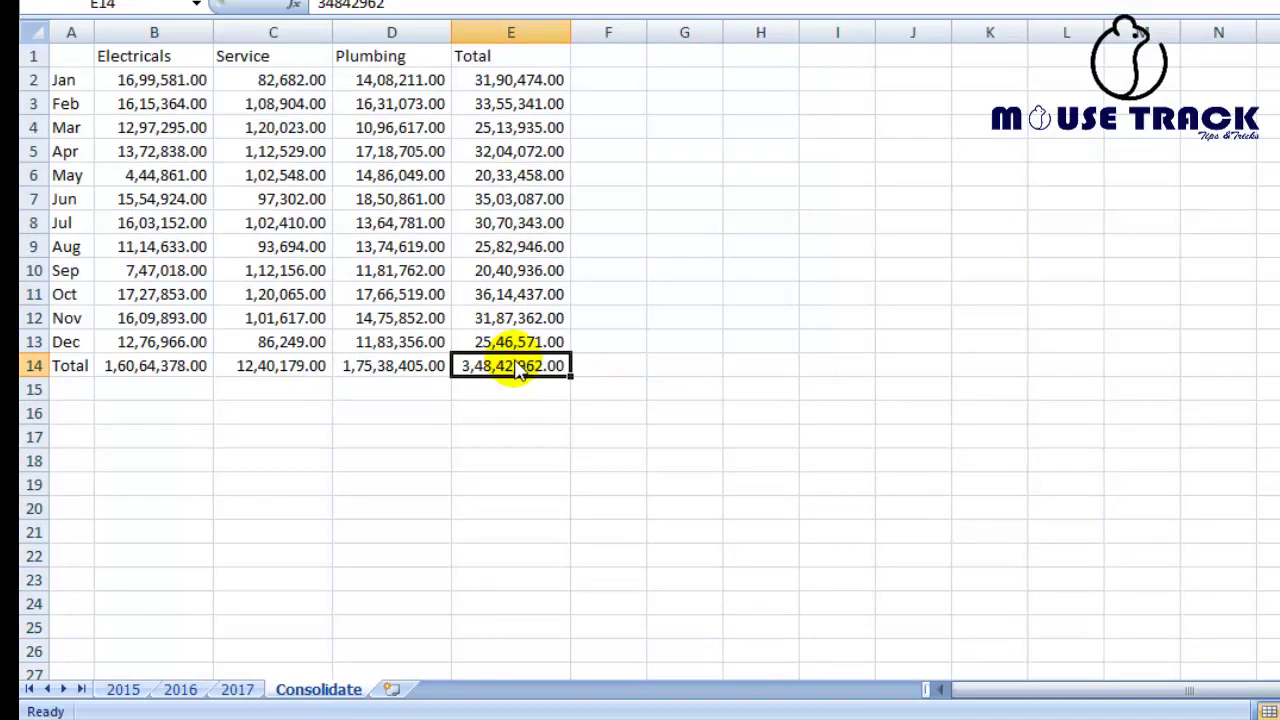
Step through the year sheets again and return to the Consolidate sheet.
{"action": "left_click", "coordinate": [123, 690]}
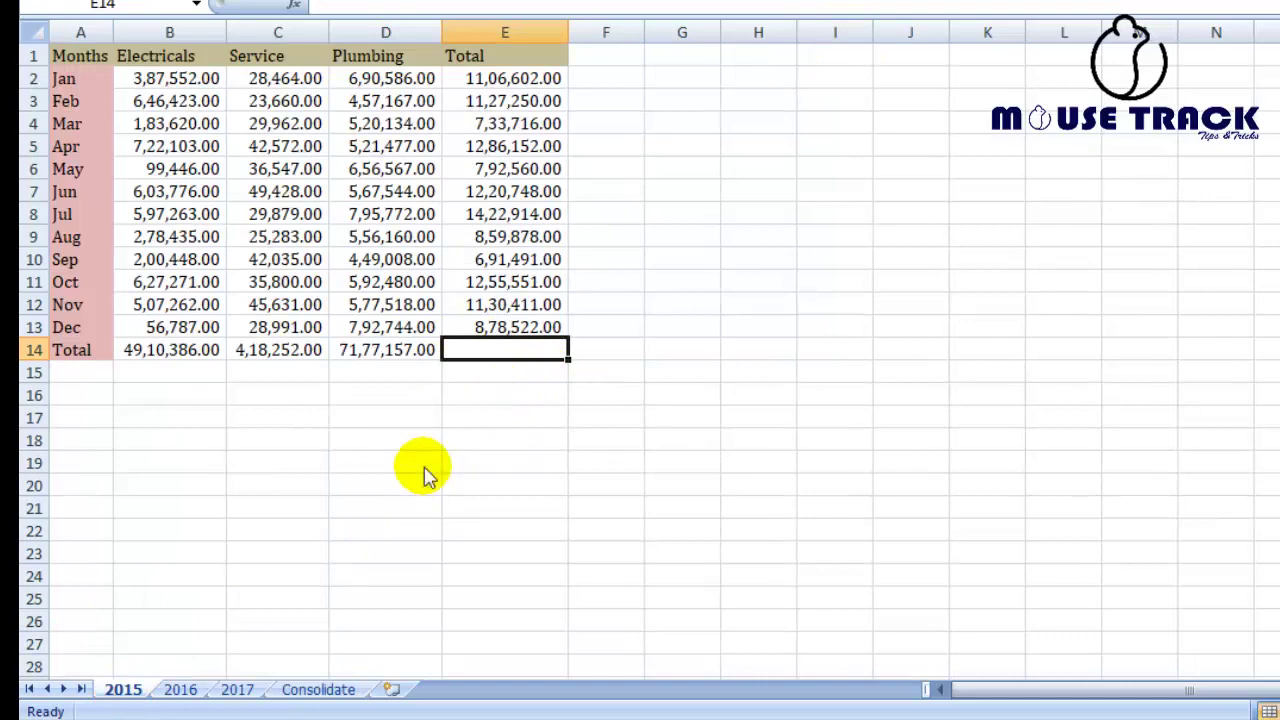
{"action": "key", "text": "ctrl+Page_Down"}
{"action": "key", "text": "ctrl+Page_Down"}
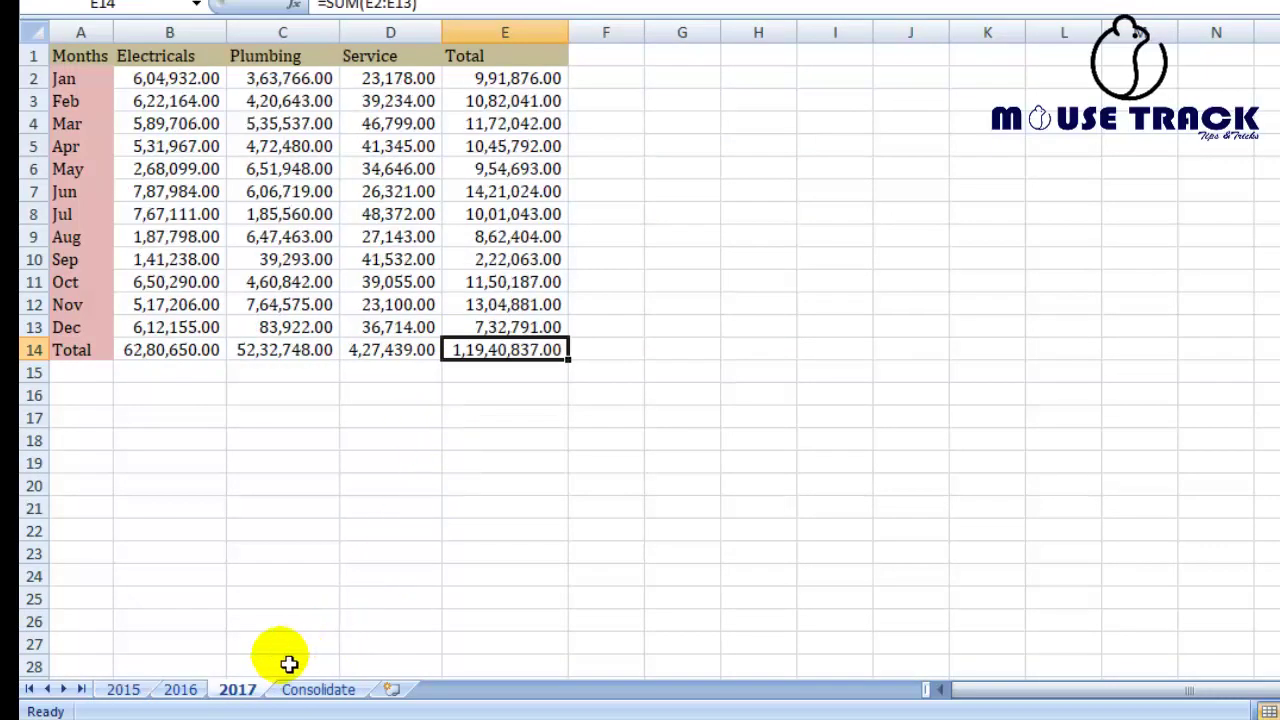
{"action": "left_click", "coordinate": [180, 690]}
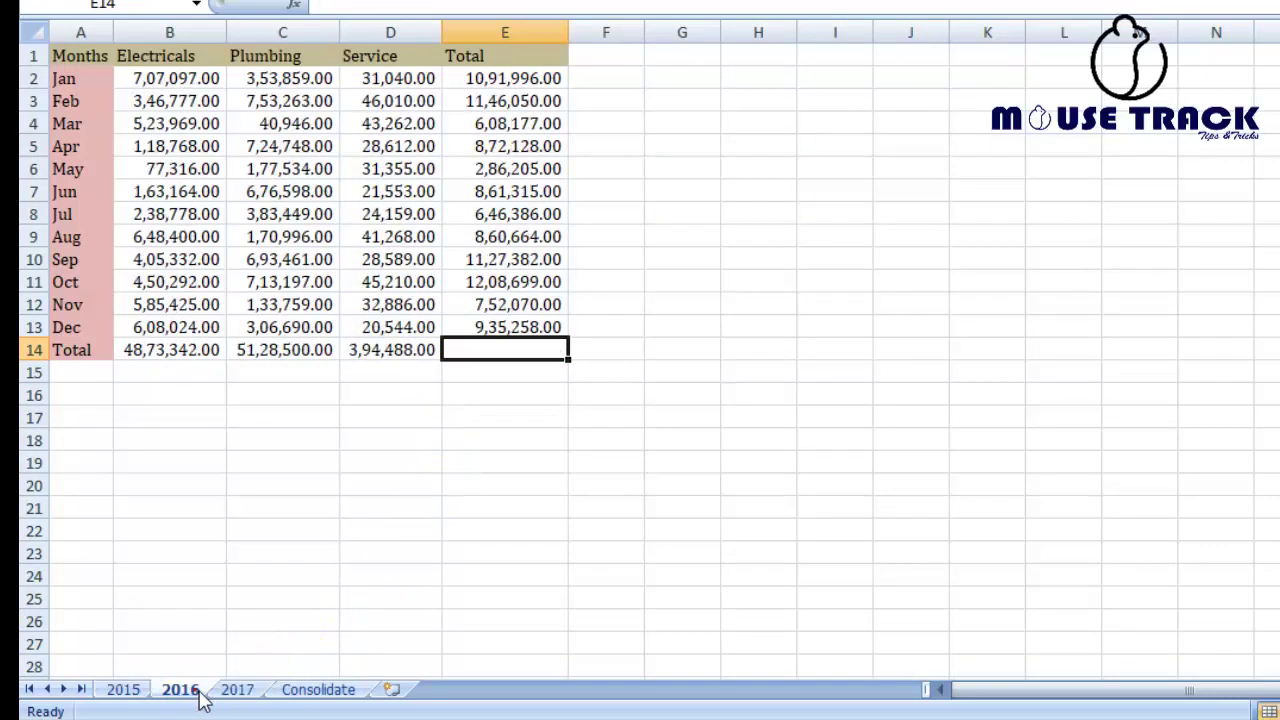
{"action": "left_click", "coordinate": [140, 689]}
{"action": "left_click", "coordinate": [320, 690]}
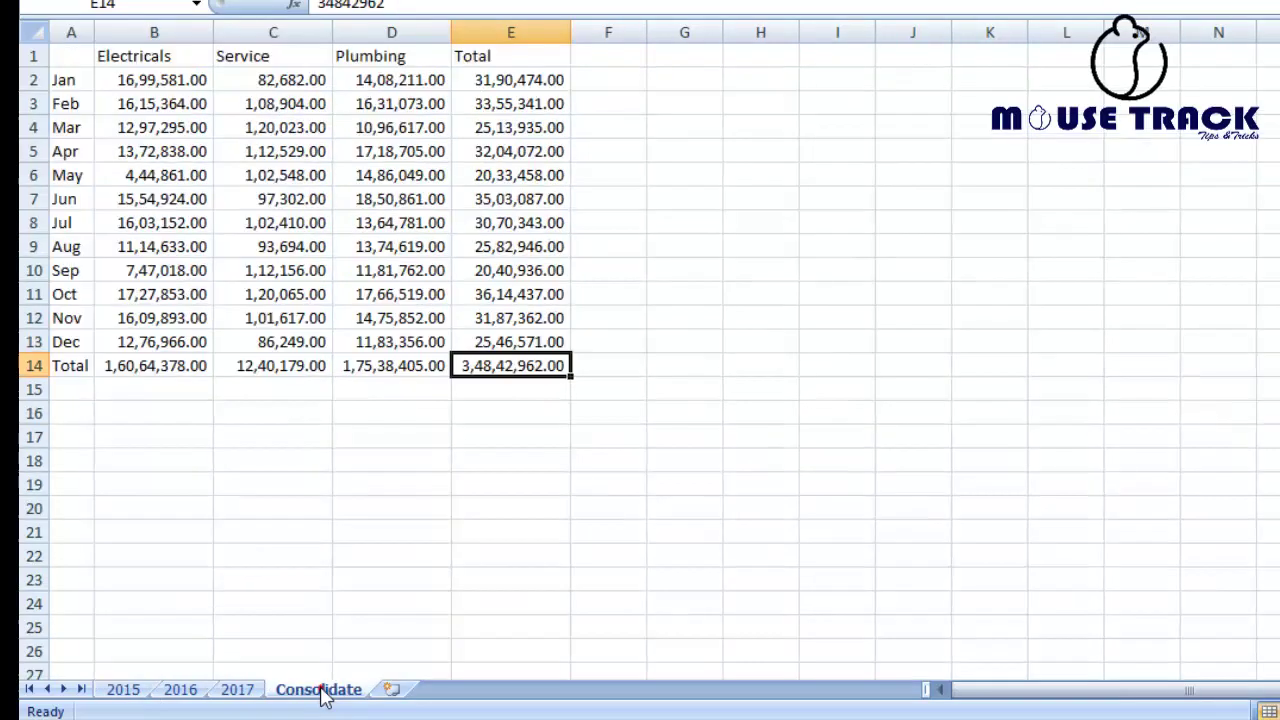
Insert a new sheet and rename it 'Realtime'.
{"action": "left_click", "coordinate": [390, 692]}
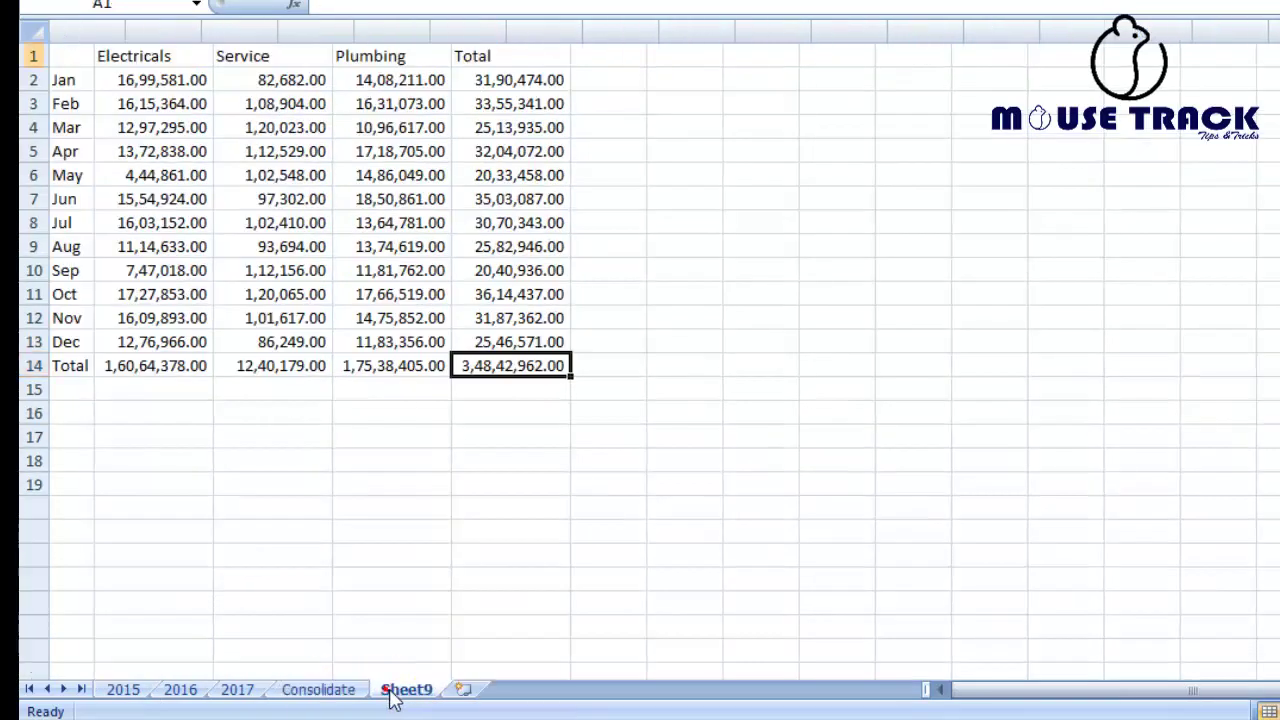
{"action": "right_click", "coordinate": [395, 692]}
{"action": "left_click", "coordinate": [470, 485]}
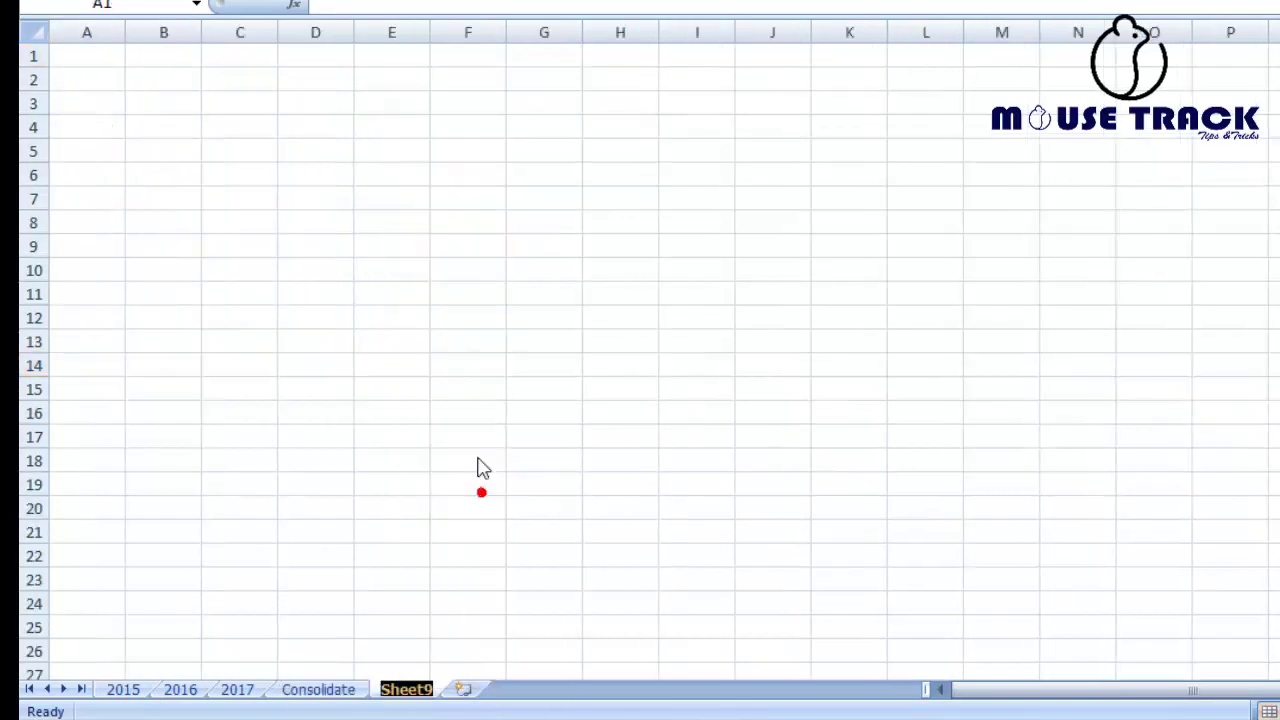
{"action": "type", "text": "Realtime"}
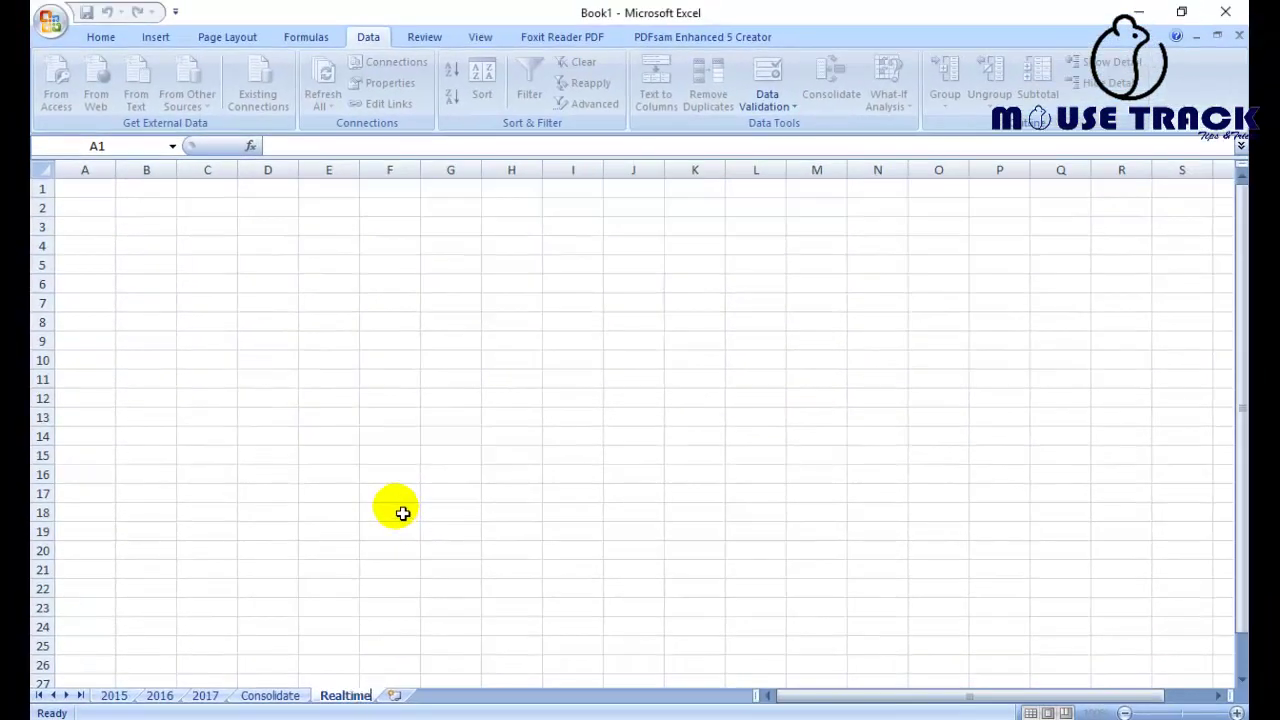
{"action": "left_click", "coordinate": [400, 512]}
Starting at A1, add the 2015 range A1:E14 as a Data > Consolidate reference.
{"action": "left_click", "coordinate": [79, 193]}
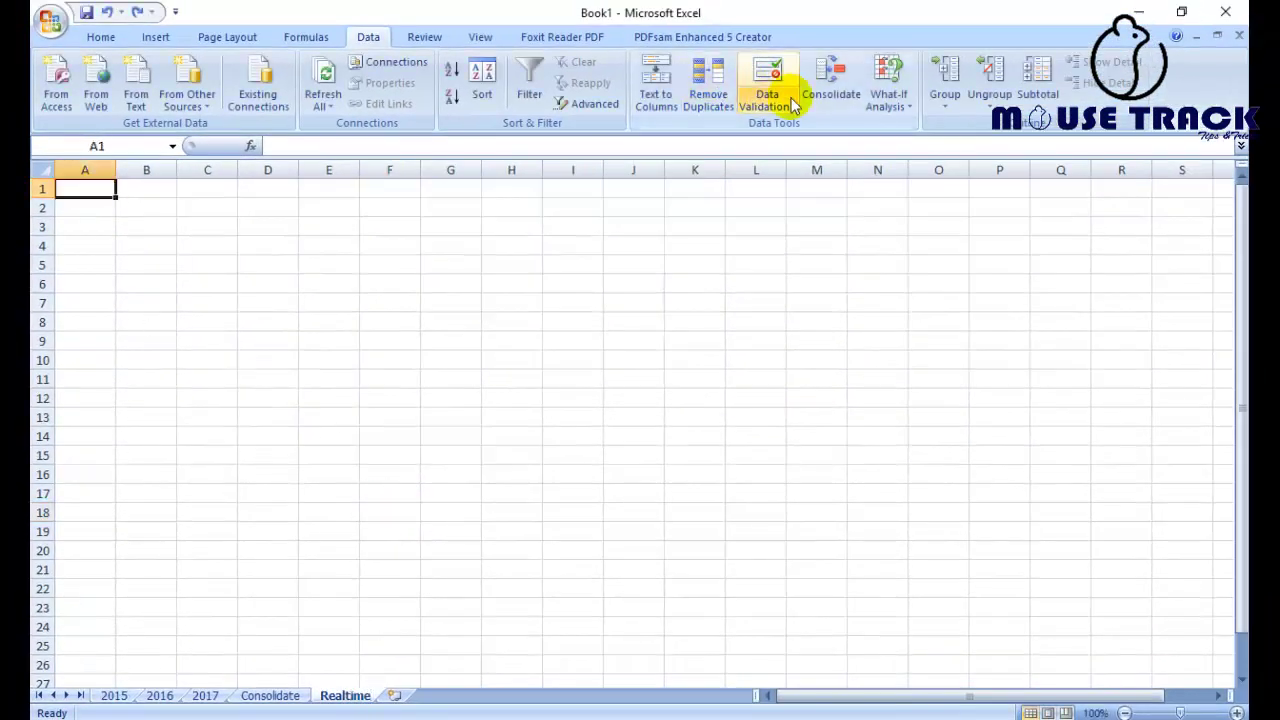
{"action": "left_click", "coordinate": [829, 86]}
{"action": "left_click", "coordinate": [790, 343]}
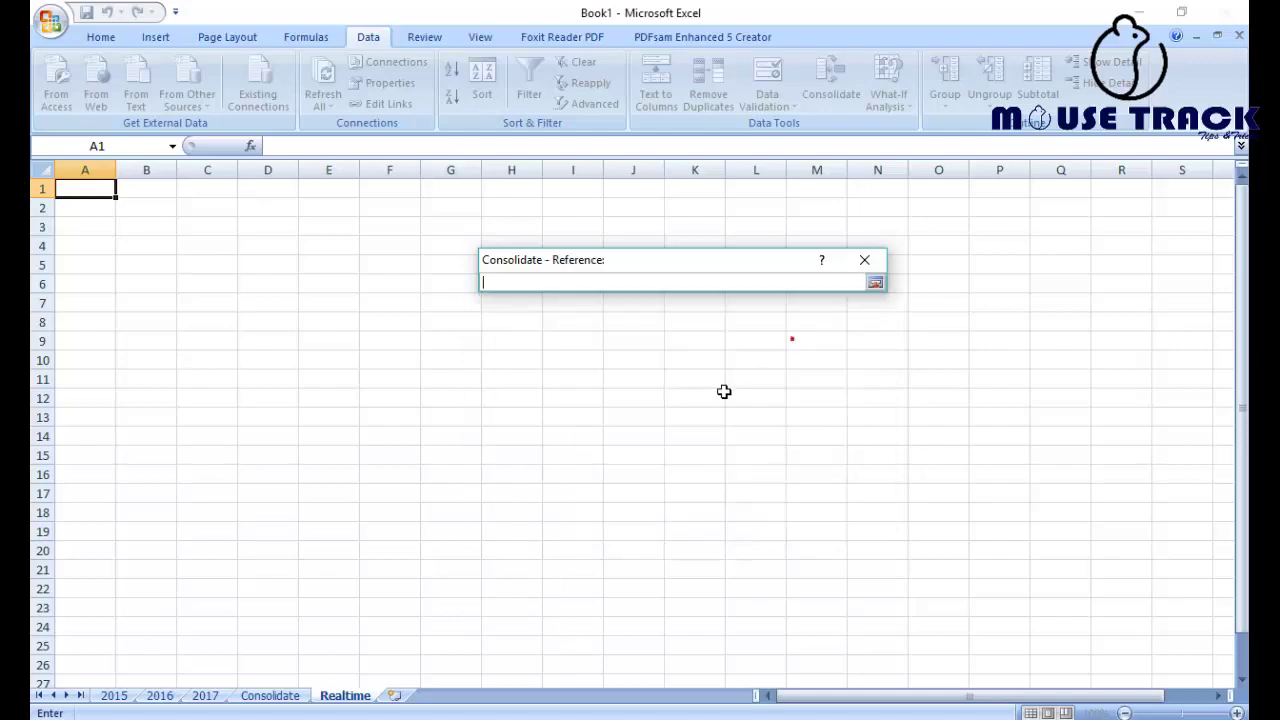
{"action": "left_click", "coordinate": [113, 695]}
{"action": "left_click_drag", "start_coordinate": [80, 188], "coordinate": [457, 404]}
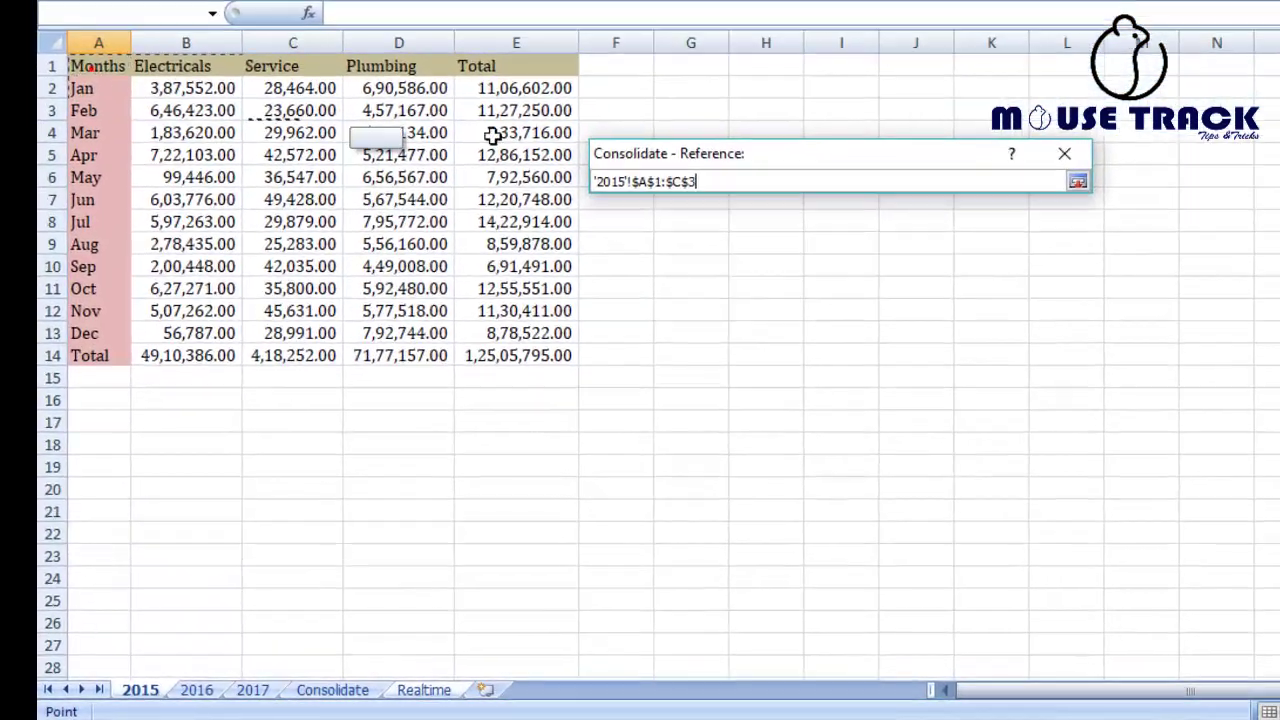
{"action": "left_click_drag", "start_coordinate": [570, 327], "coordinate": [570, 350]}
{"action": "left_click", "coordinate": [1091, 174]}
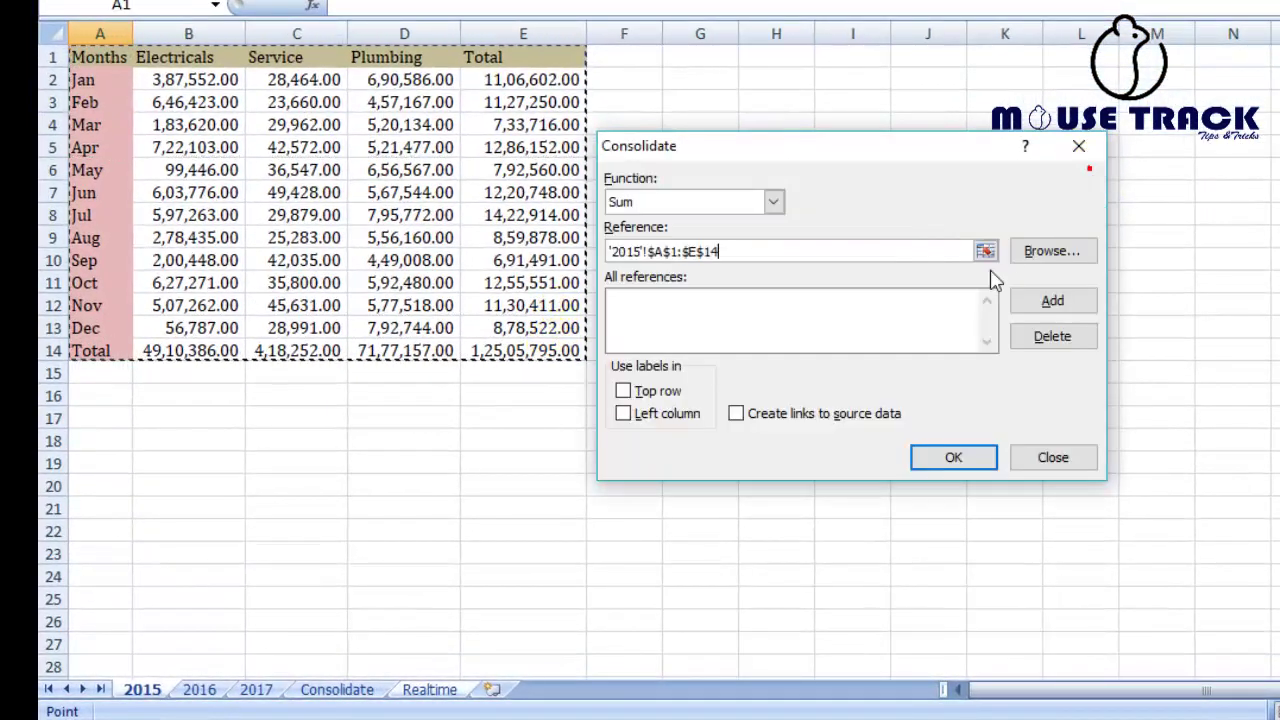
{"action": "left_click", "coordinate": [1045, 308]}
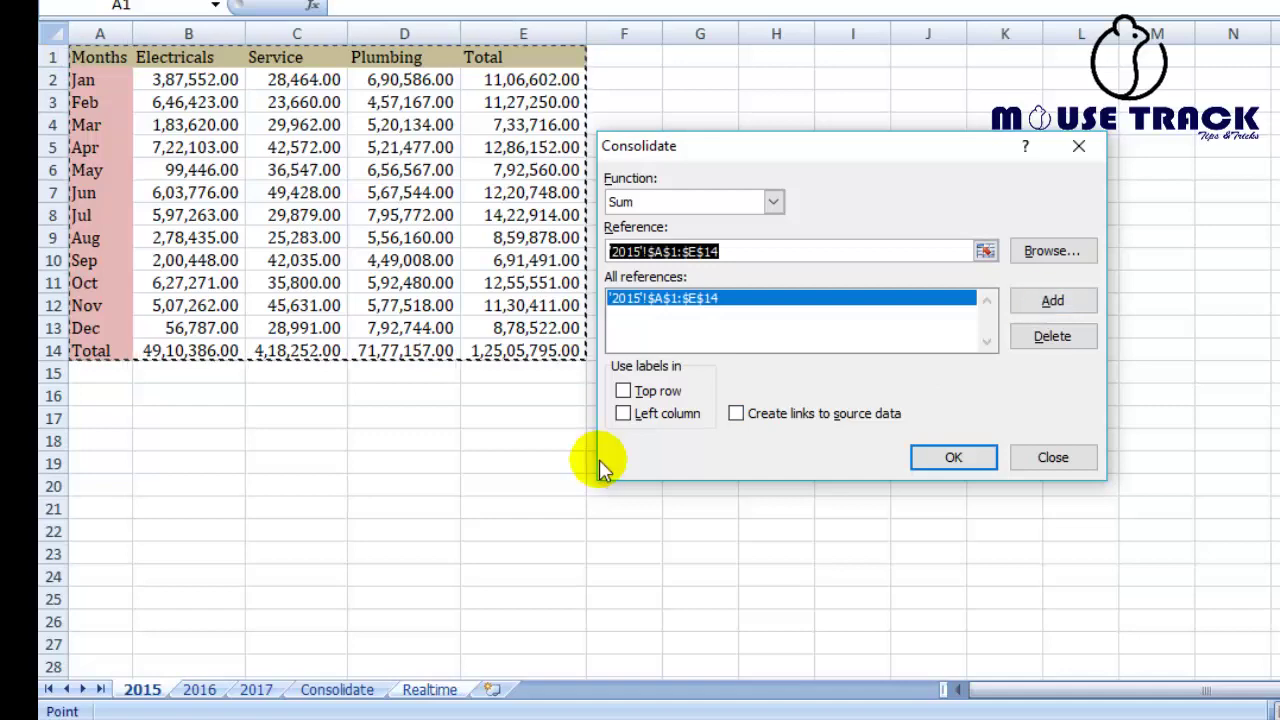
Add the 2016 and 2017 A1:E14 ranges to the reference list.
{"action": "left_click", "coordinate": [199, 689]}
{"action": "left_click", "coordinate": [1050, 302]}
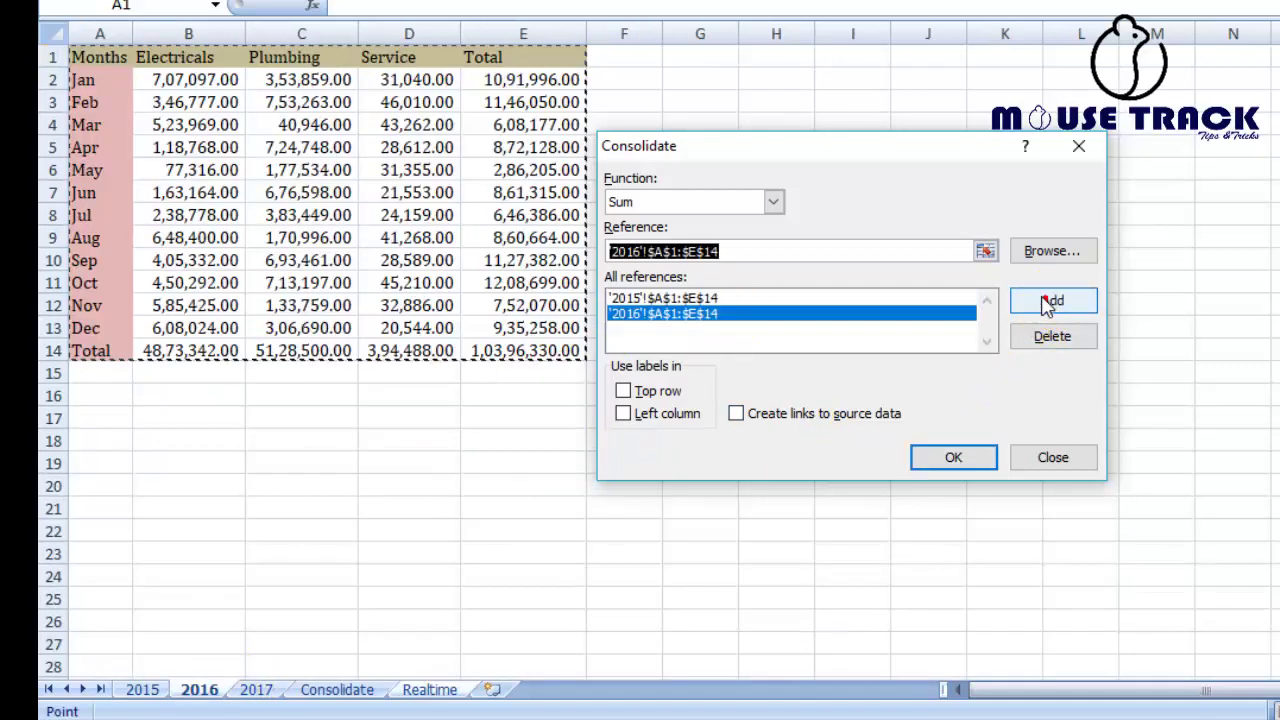
{"action": "left_click", "coordinate": [262, 688]}
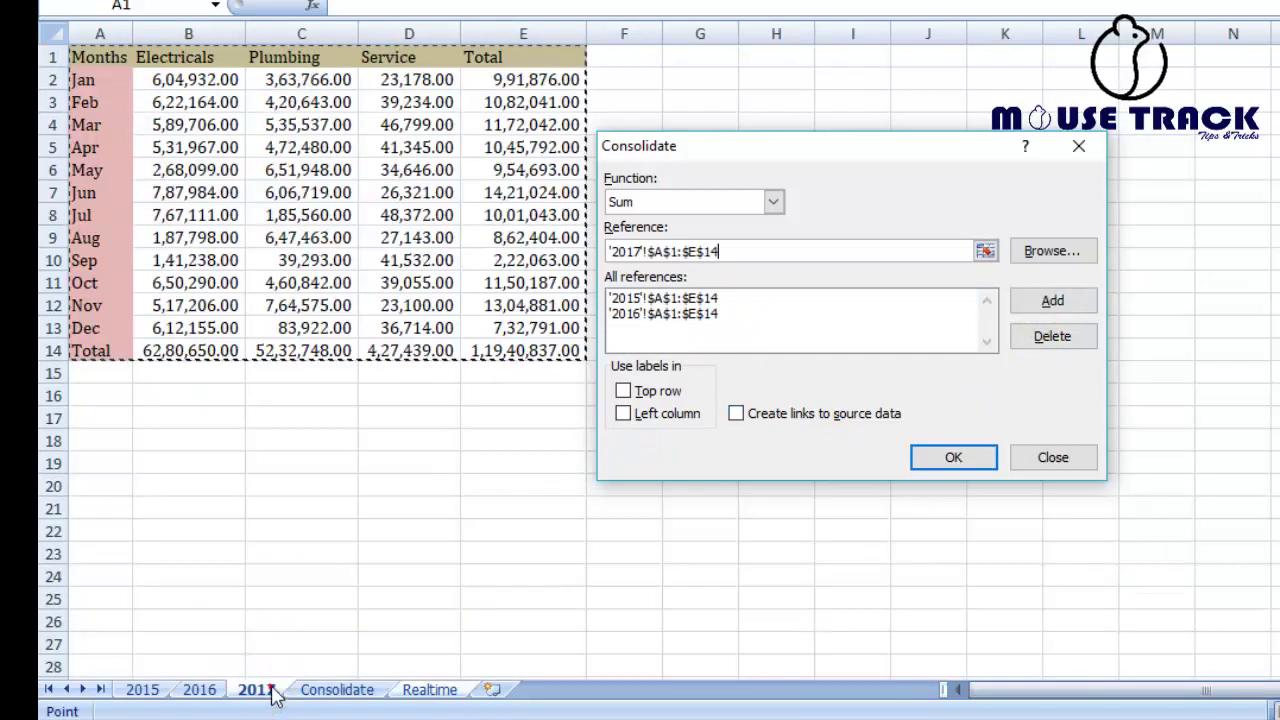
{"action": "left_click", "coordinate": [1055, 305]}
Tick Top row, Left column and Create links to source data, then build the summary.
{"action": "left_click", "coordinate": [623, 391]}
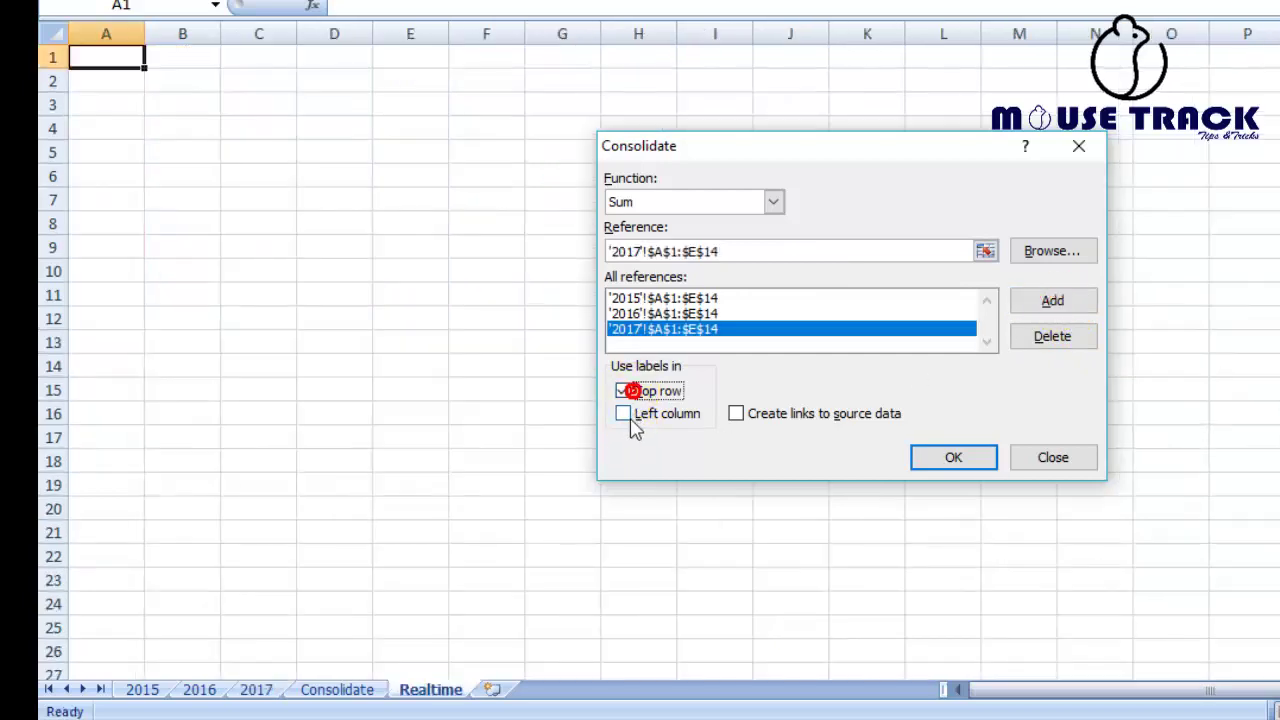
{"action": "left_click", "coordinate": [623, 413]}
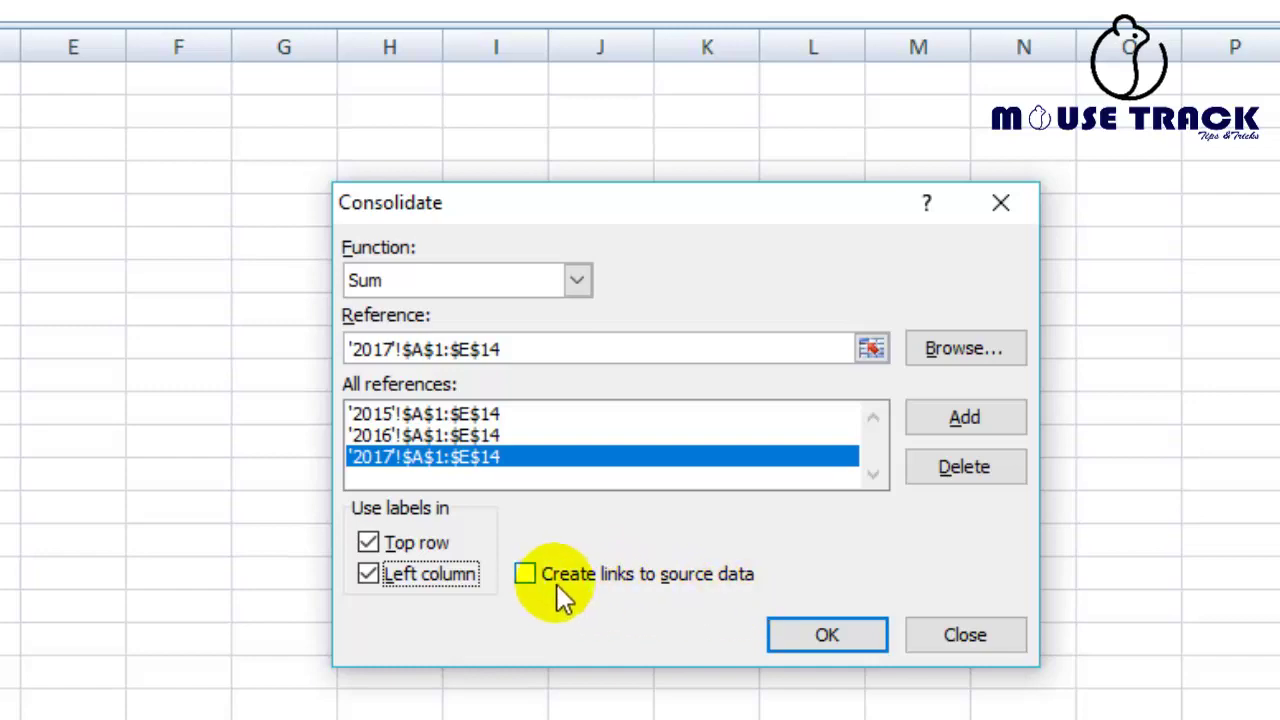
{"action": "left_click", "coordinate": [526, 576]}
{"action": "left_click", "coordinate": [827, 635]}
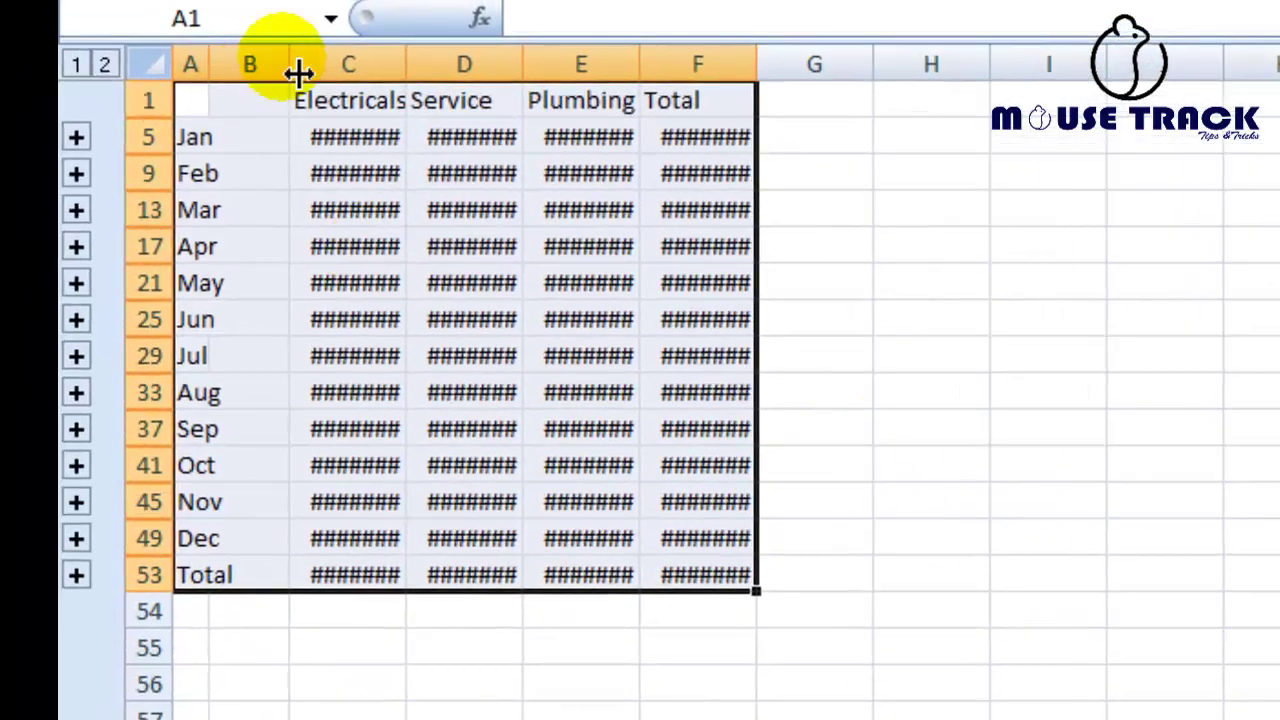
Auto-fit columns A–F on Realtime and check the grand total's formula.
{"action": "mouse_move", "coordinate": [210, 75]}
{"action": "left_mouse_down"}
{"action": "mouse_move", "coordinate": [213, 88]}
{"action": "mouse_move", "coordinate": [757, 92]}
{"action": "left_mouse_up"}
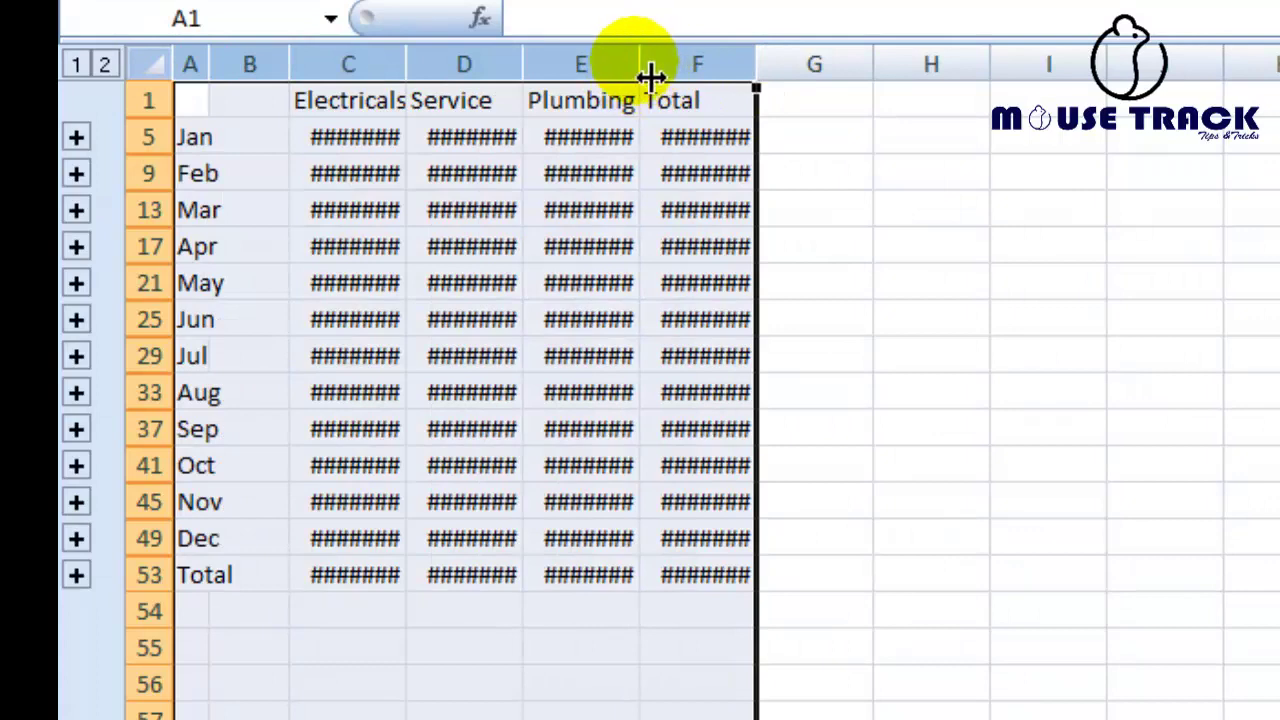
{"action": "double_click", "coordinate": [652, 76]}
{"action": "left_click", "coordinate": [940, 646]}
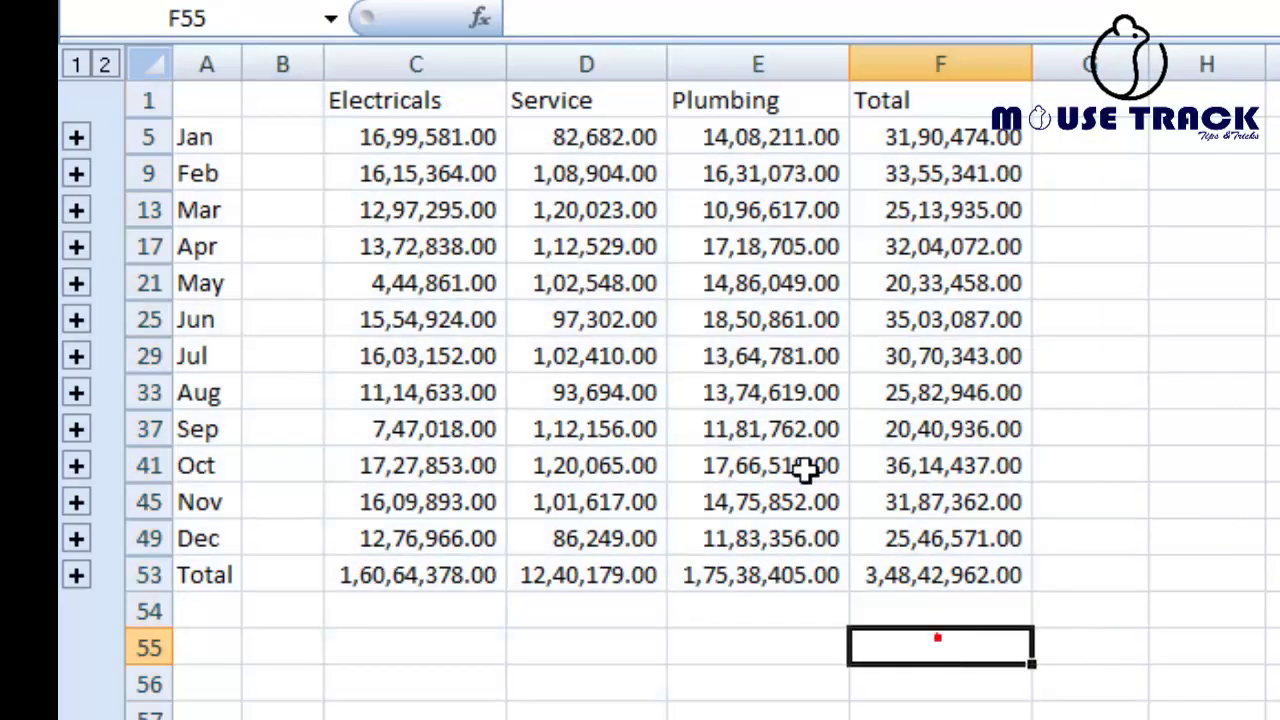
{"action": "left_click", "coordinate": [908, 580]}
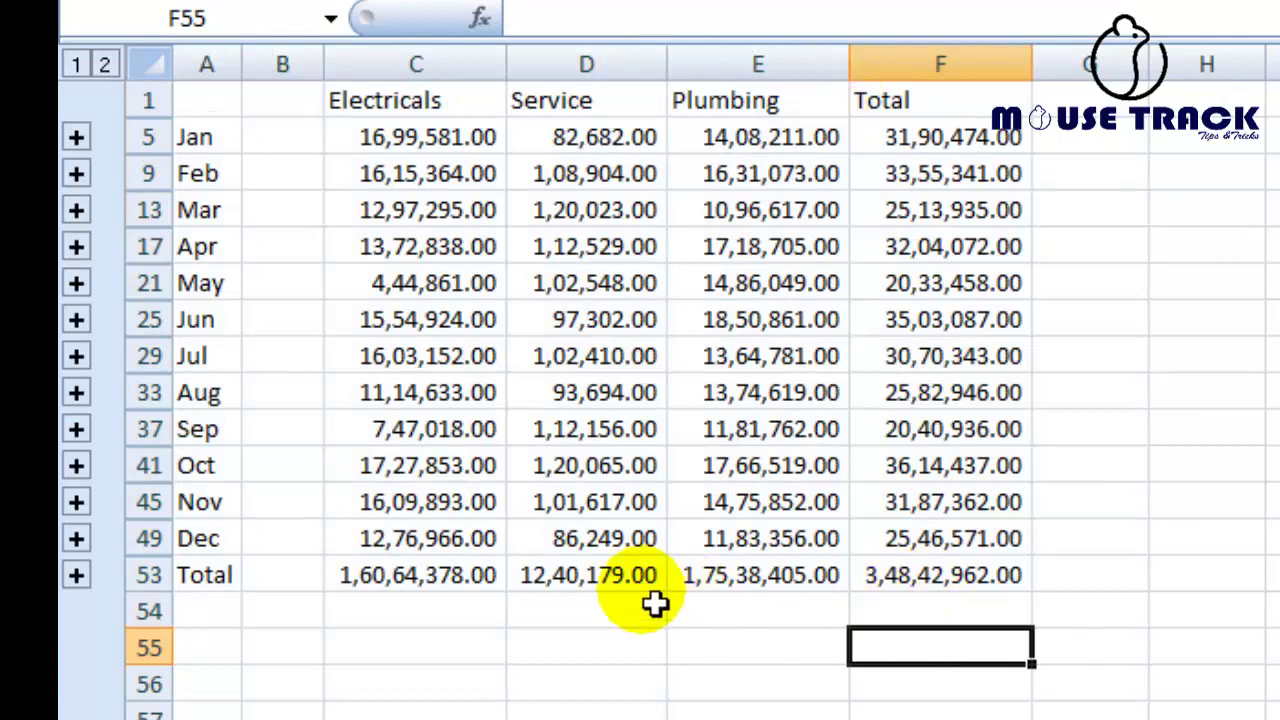
Expand the outline to show each month's source rows, then collapse it back to month totals.
{"action": "left_click", "coordinate": [76, 137]}
{"action": "left_click", "coordinate": [105, 64]}
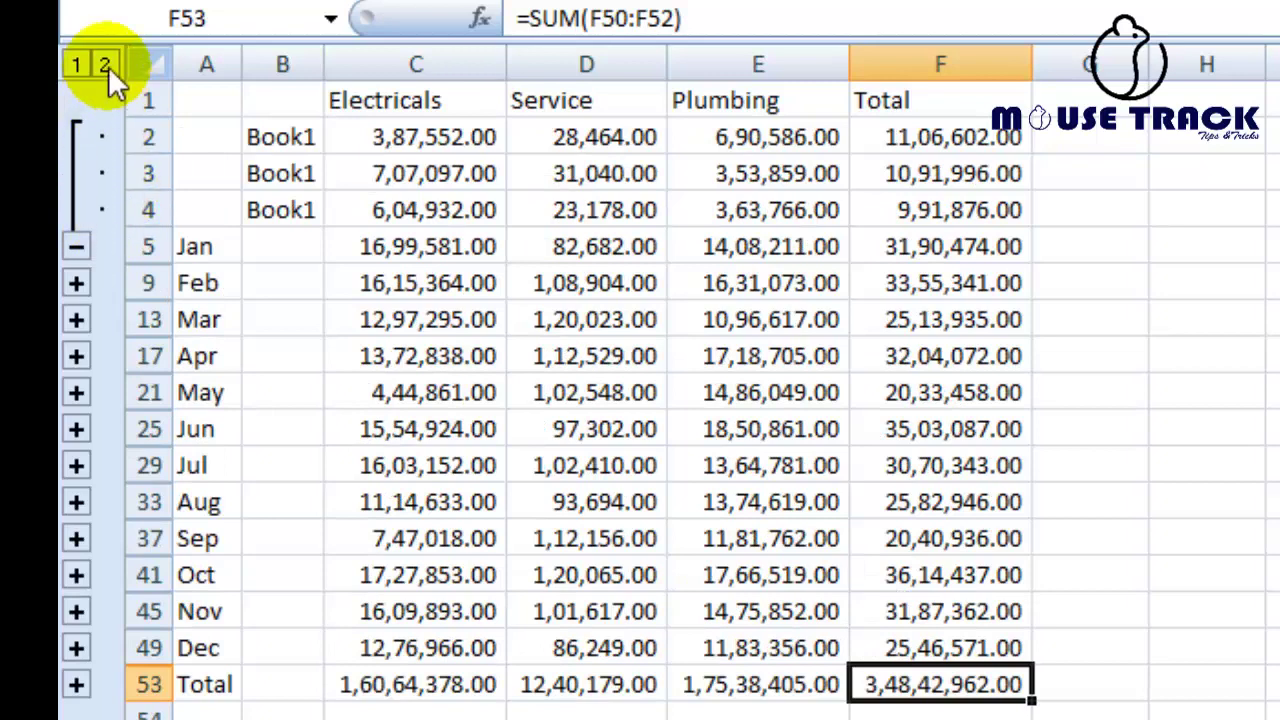
{"action": "scroll", "coordinate": [571, 514], "scroll_direction": "down", "scroll_amount": 2}
{"action": "scroll", "coordinate": [571, 514], "scroll_direction": "down", "scroll_amount": 2}
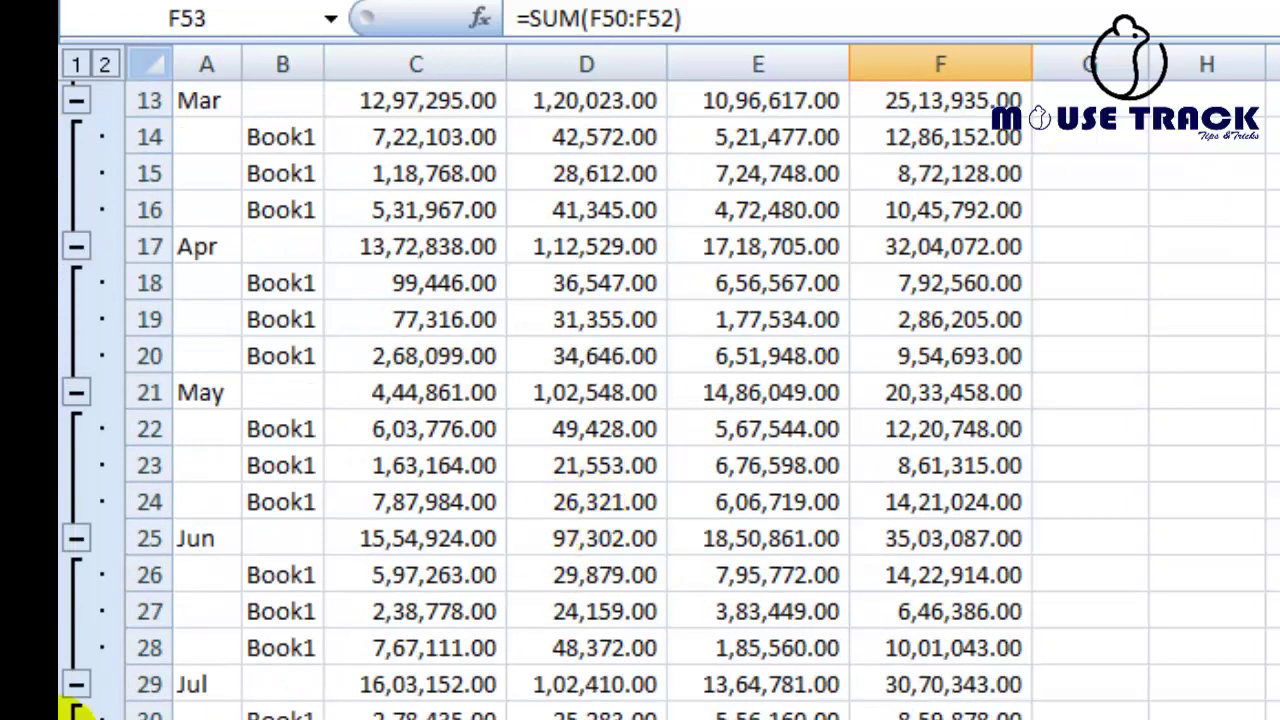
{"action": "left_click", "coordinate": [76, 64]}
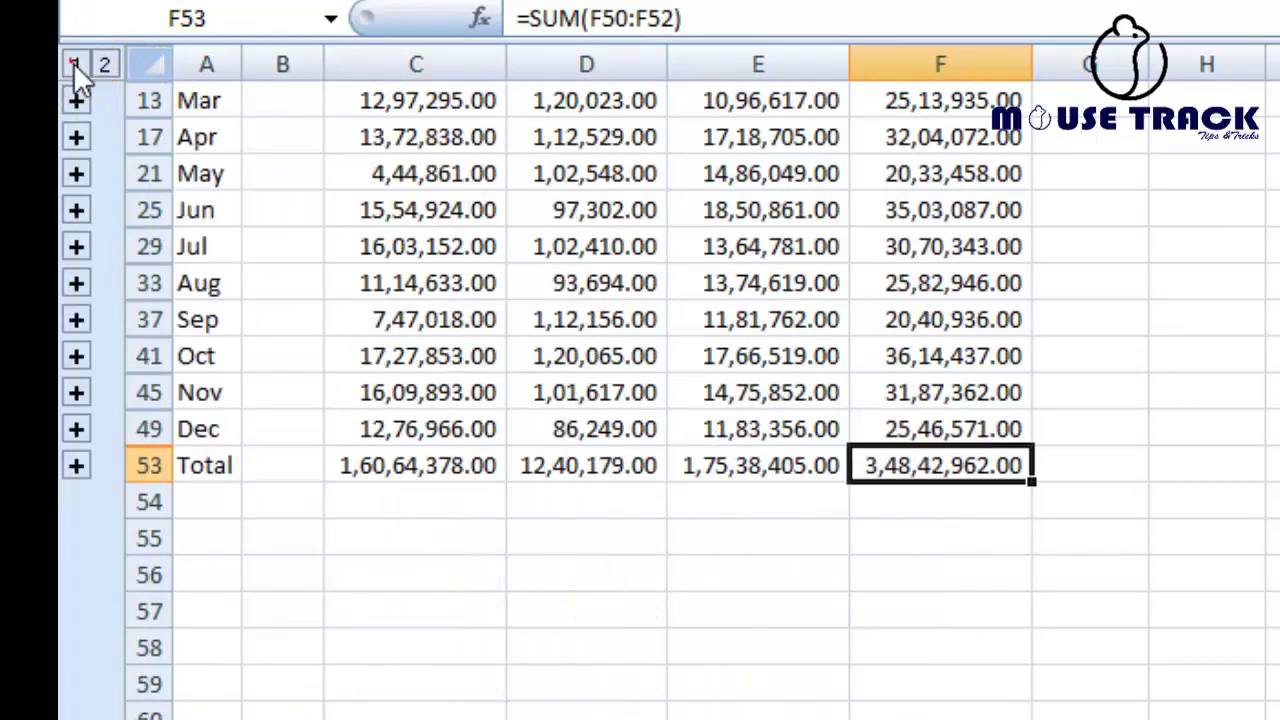
{"action": "left_click", "coordinate": [104, 64]}
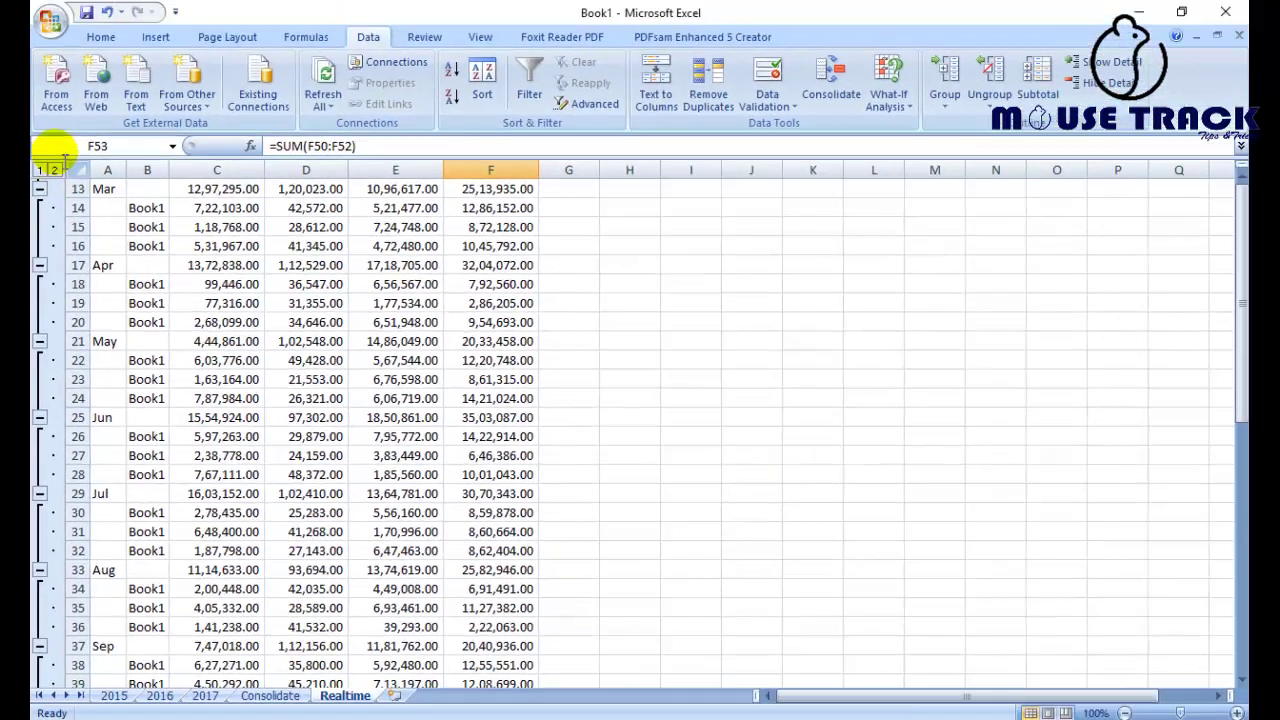
{"action": "left_click", "coordinate": [40, 171]}
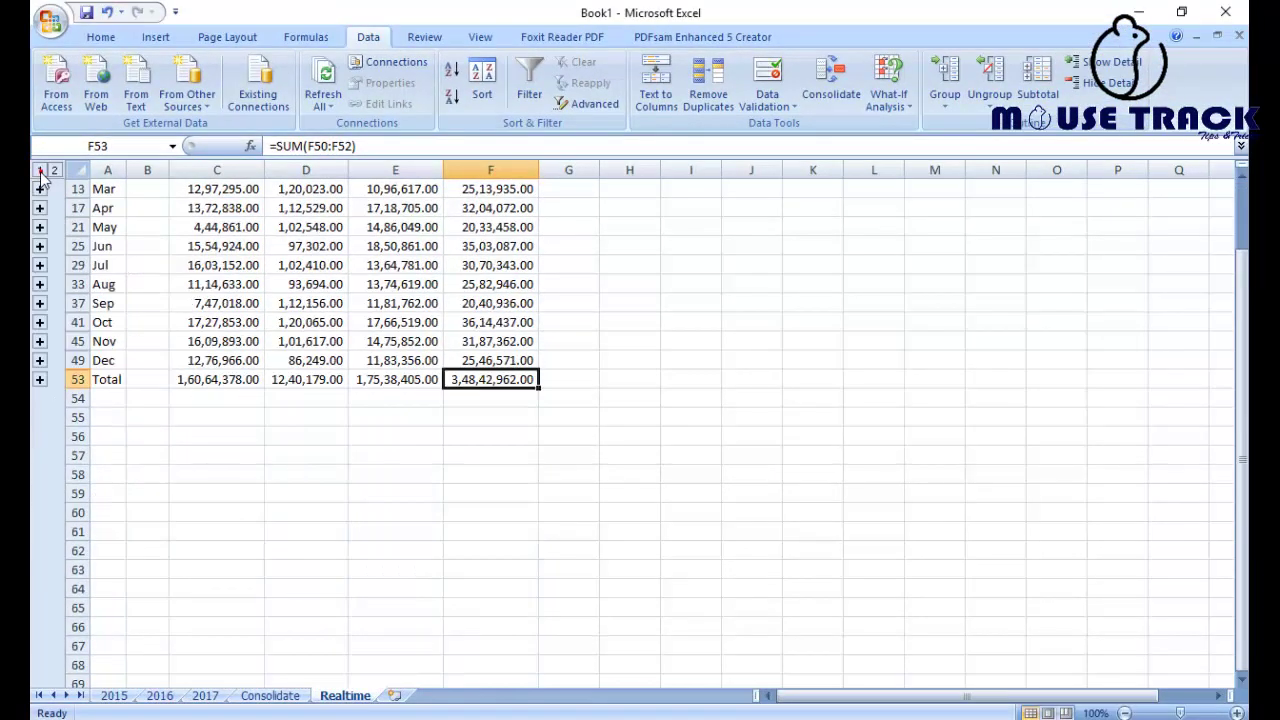
{"action": "left_click", "coordinate": [115, 696]}
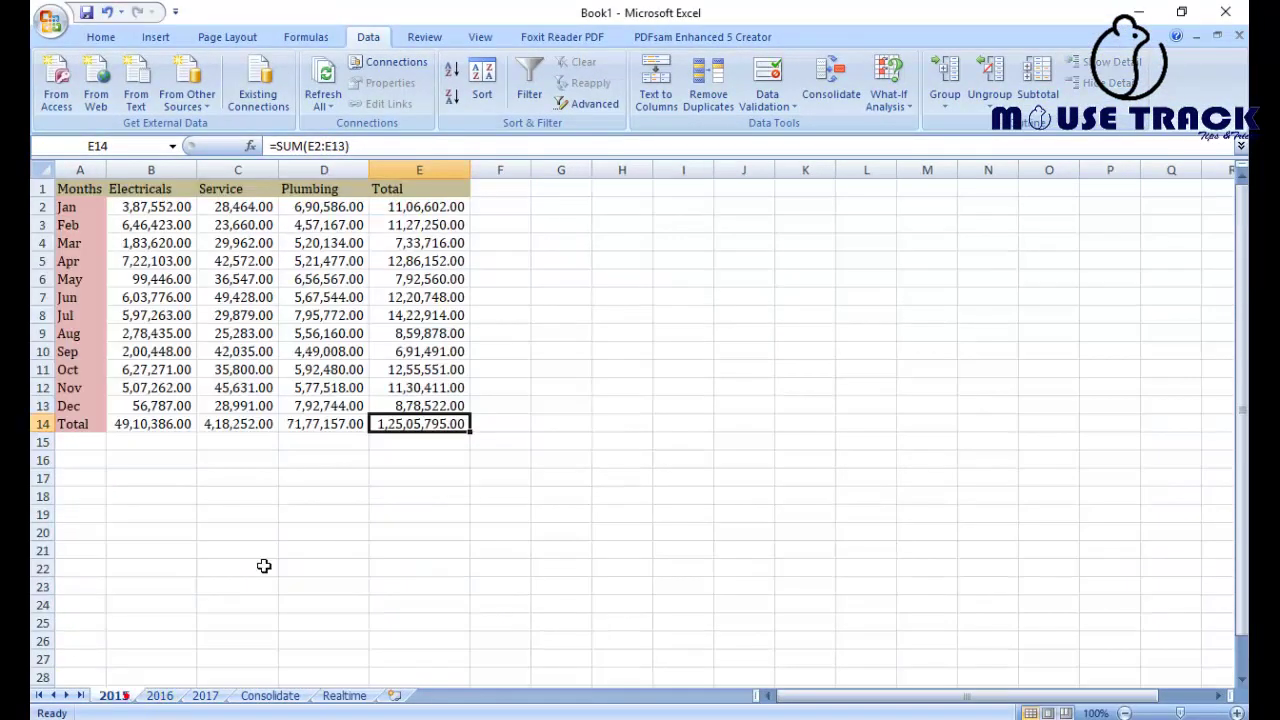
Review the 2016, 2017 and Consolidate sheets, then return to Realtime and select F53.
{"action": "left_click", "coordinate": [163, 695]}
{"action": "left_click", "coordinate": [205, 695]}
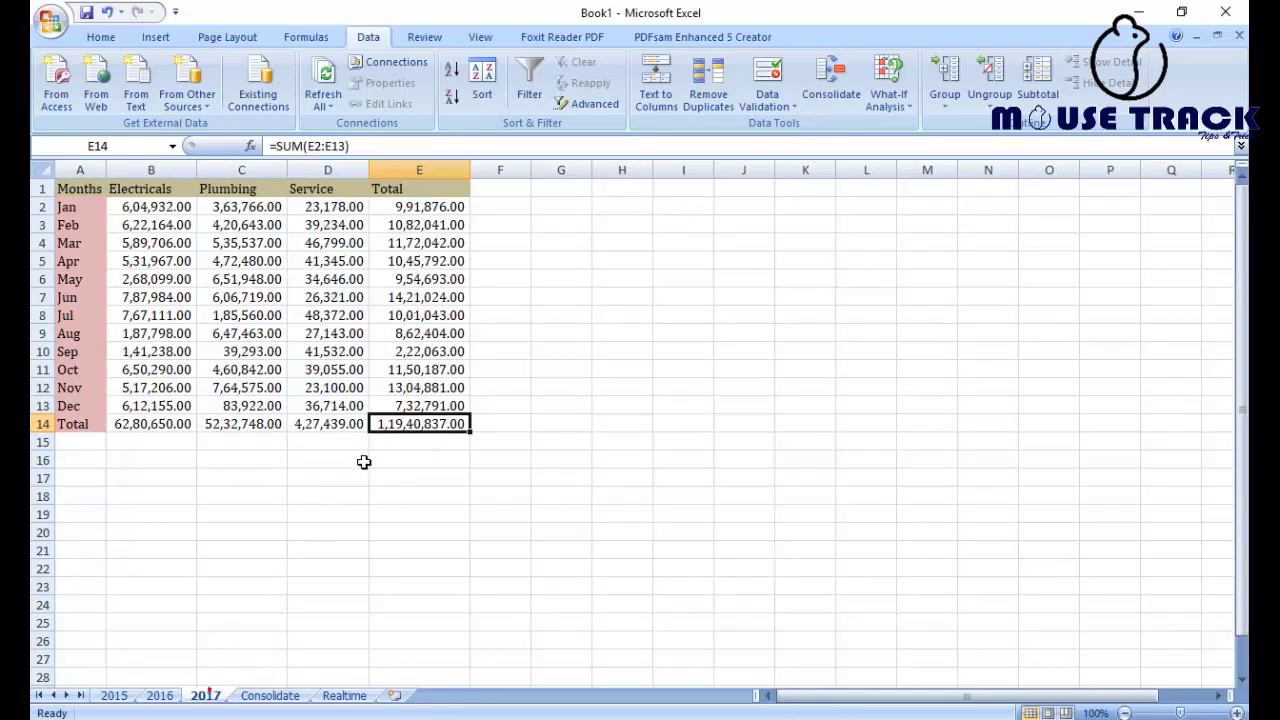
{"action": "left_click", "coordinate": [285, 695]}
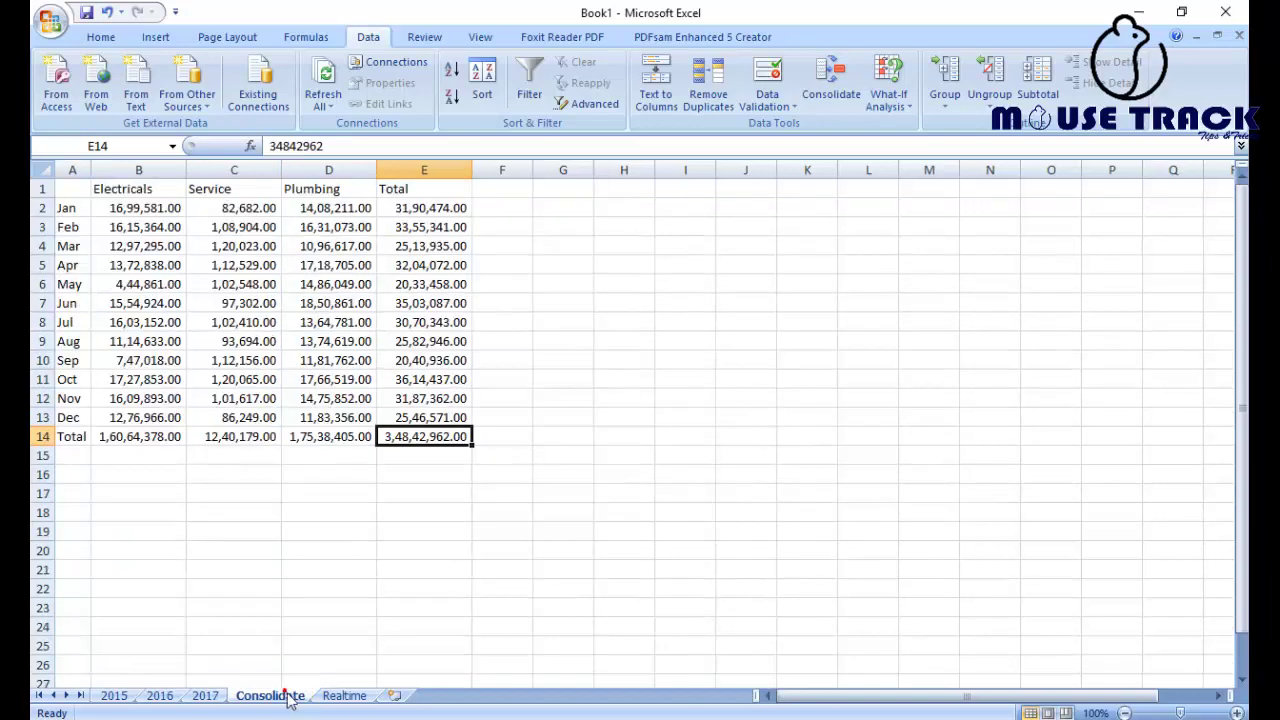
{"action": "left_click", "coordinate": [346, 698]}
{"action": "left_click", "coordinate": [524, 385]}
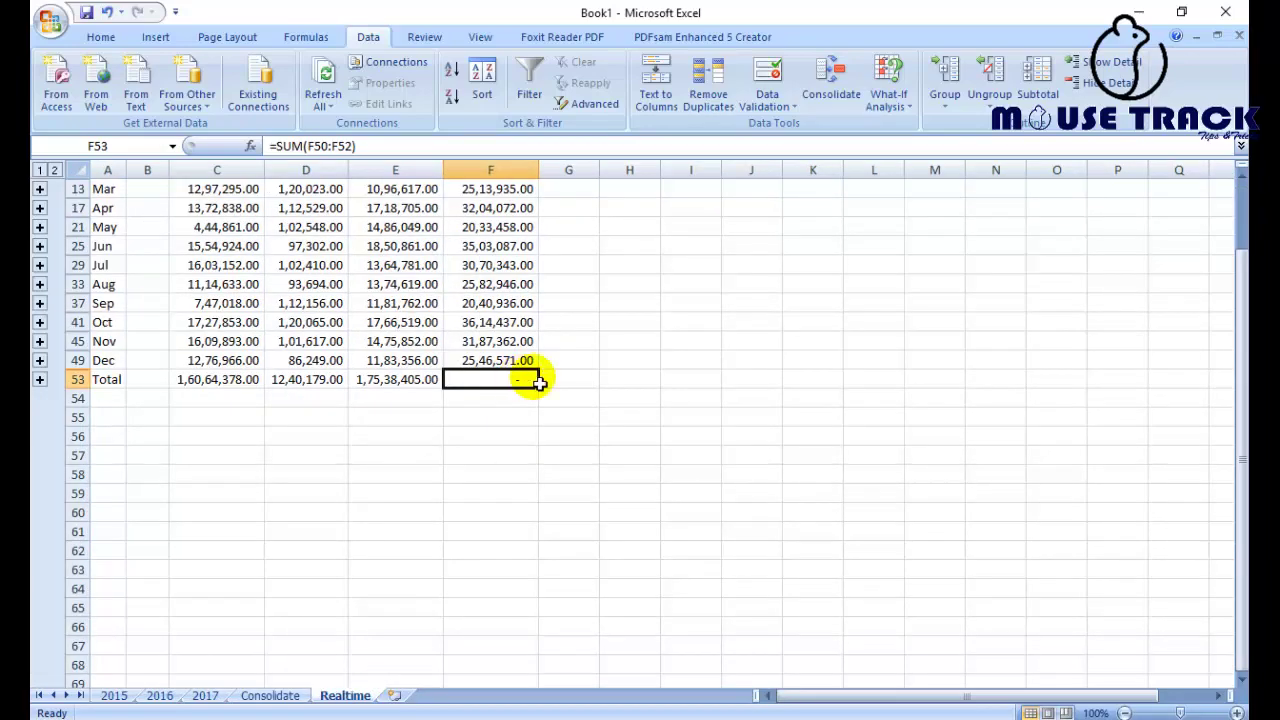